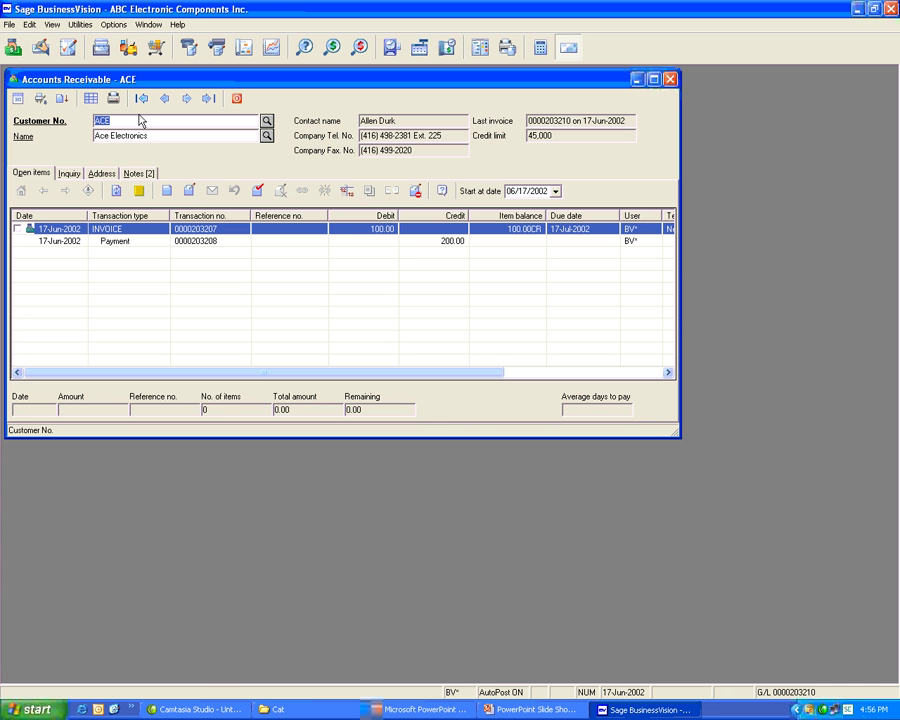
# Step: Open the Utilities menu from Ace Electronics' Accounts Receivable window
pyautogui.click(80, 25)
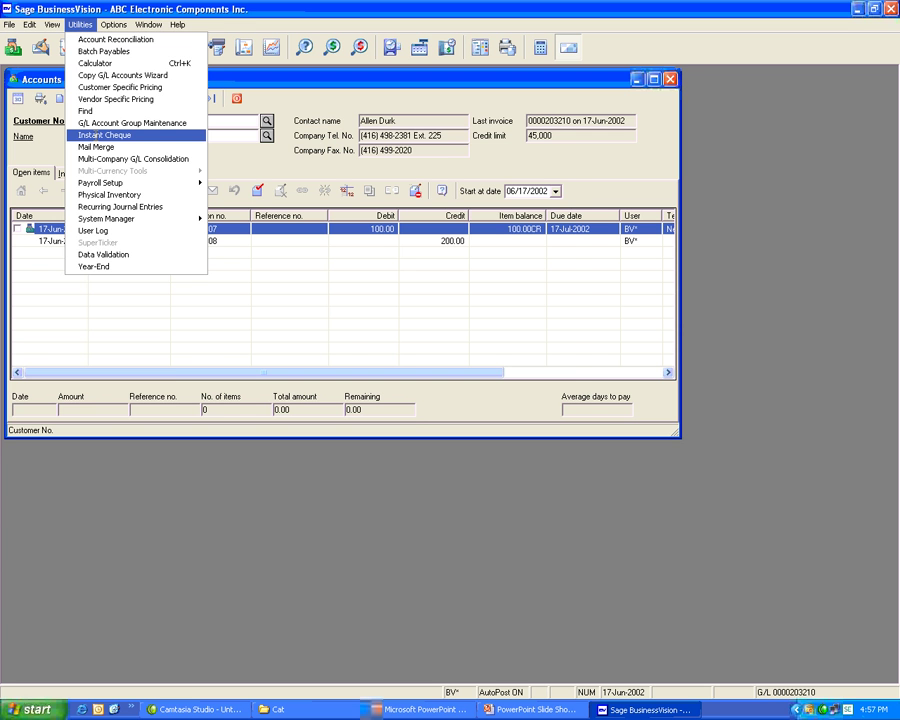
# Step: Start an instant cheque payable to customer ACE, Ace Electronics
pyautogui.click(100, 135)
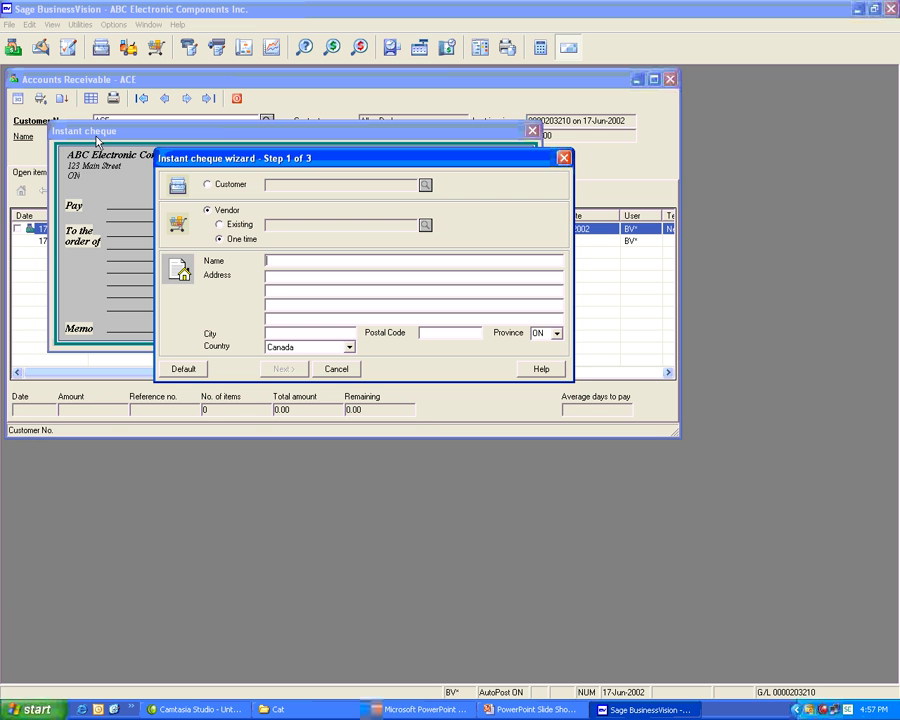
pyautogui.click(208, 185)
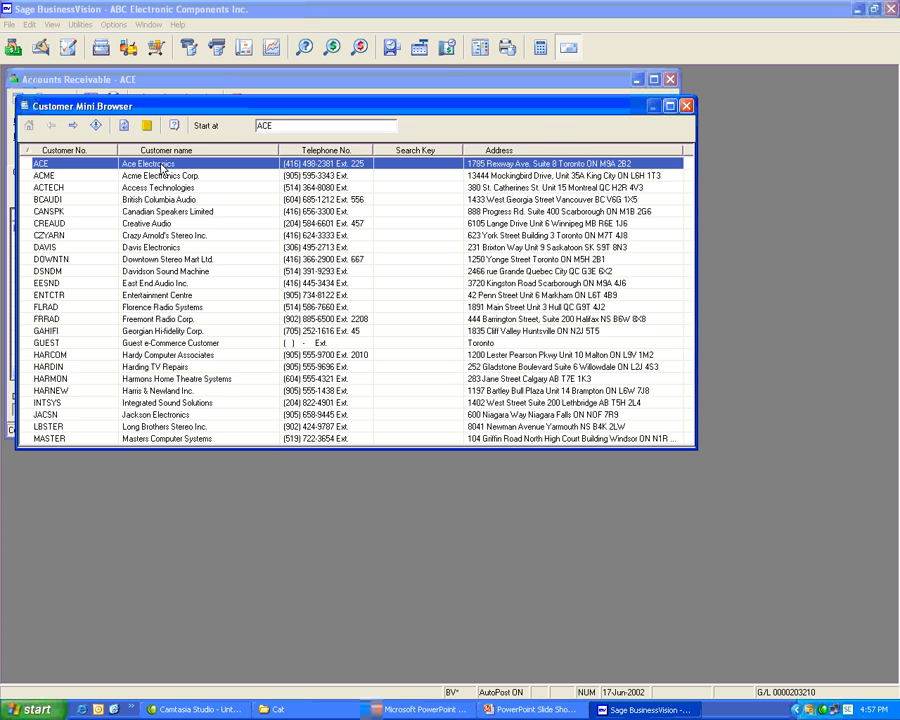
pyautogui.doubleClick(162, 168)
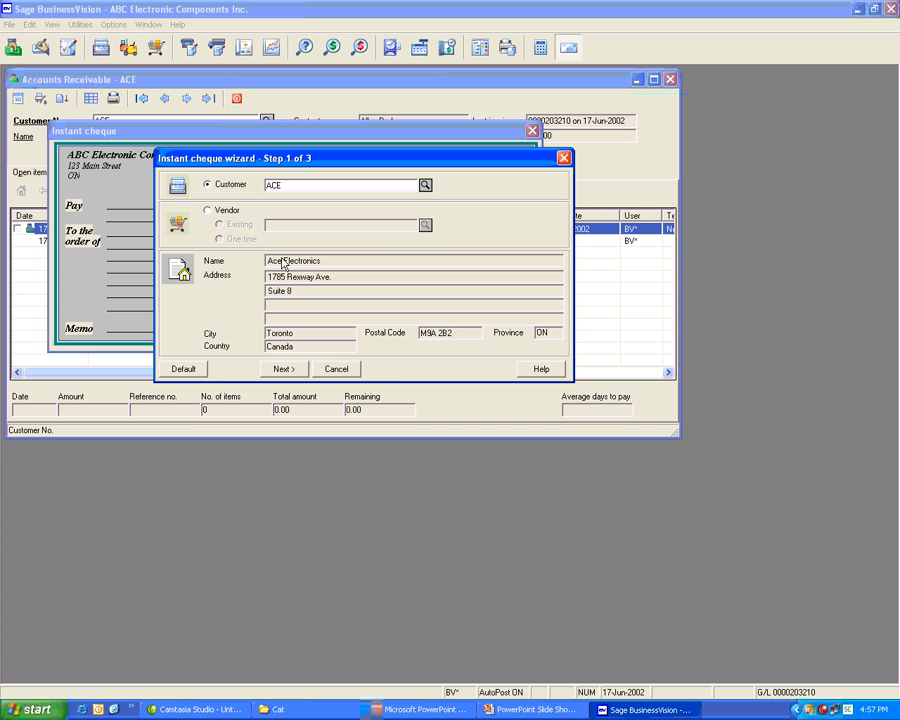
pyautogui.click(283, 369)
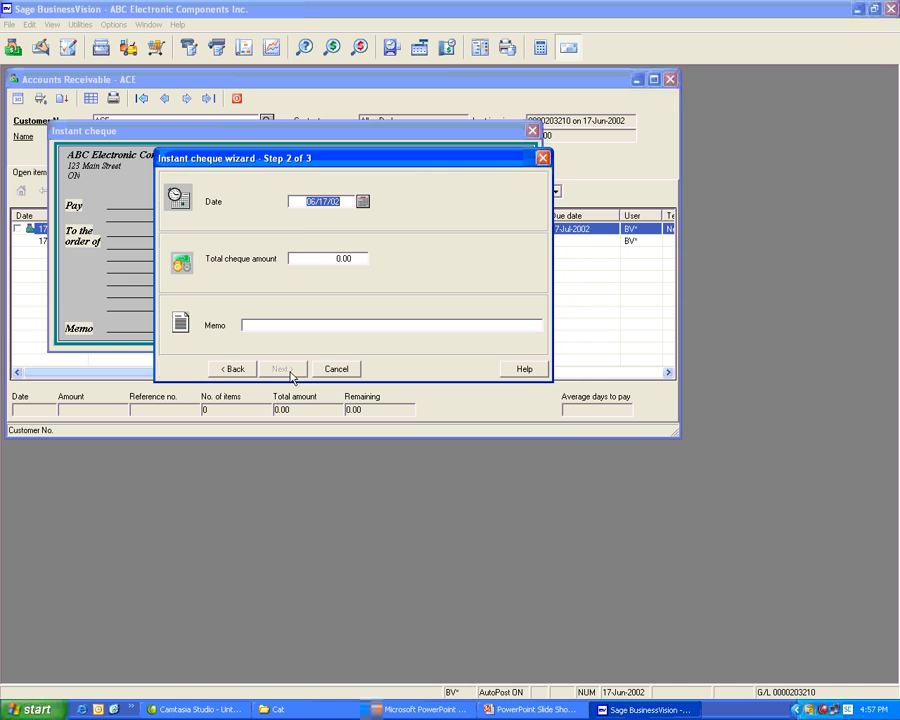
# Step: Give the cheque a 100.00 amount and memo 'Refund', keeping Royal Bank account 11120
pyautogui.click(324, 257)
pyautogui.write('100')
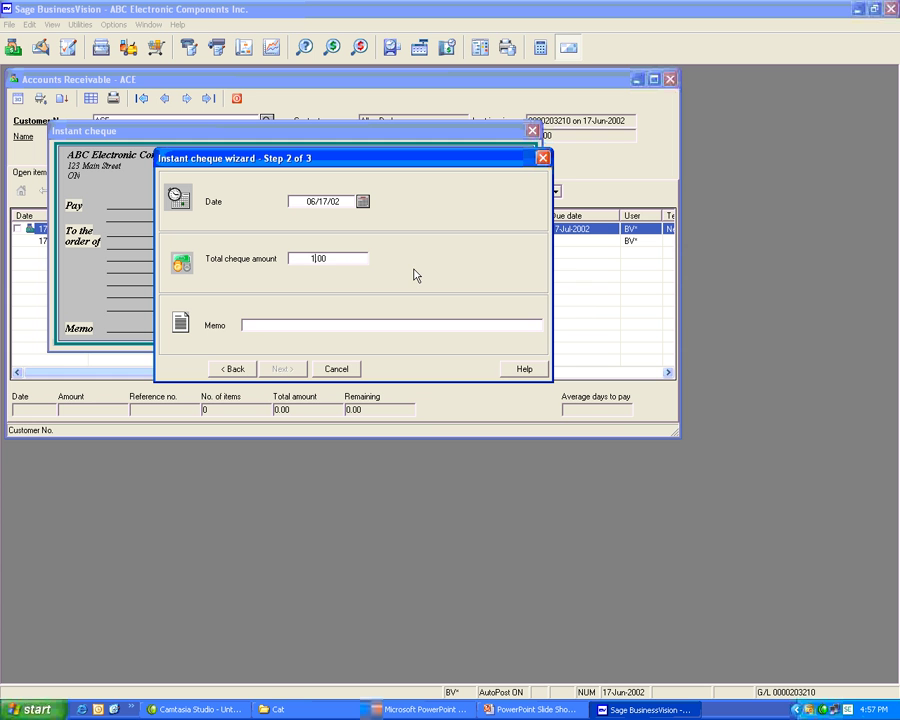
pyautogui.click(282, 326)
pyautogui.write('Re')
pyautogui.write(' un')
pyautogui.press('BackSpace')
pyautogui.press('BackSpace')
pyautogui.press('BackSpace')
pyautogui.write('fund')
pyautogui.click(280, 370)
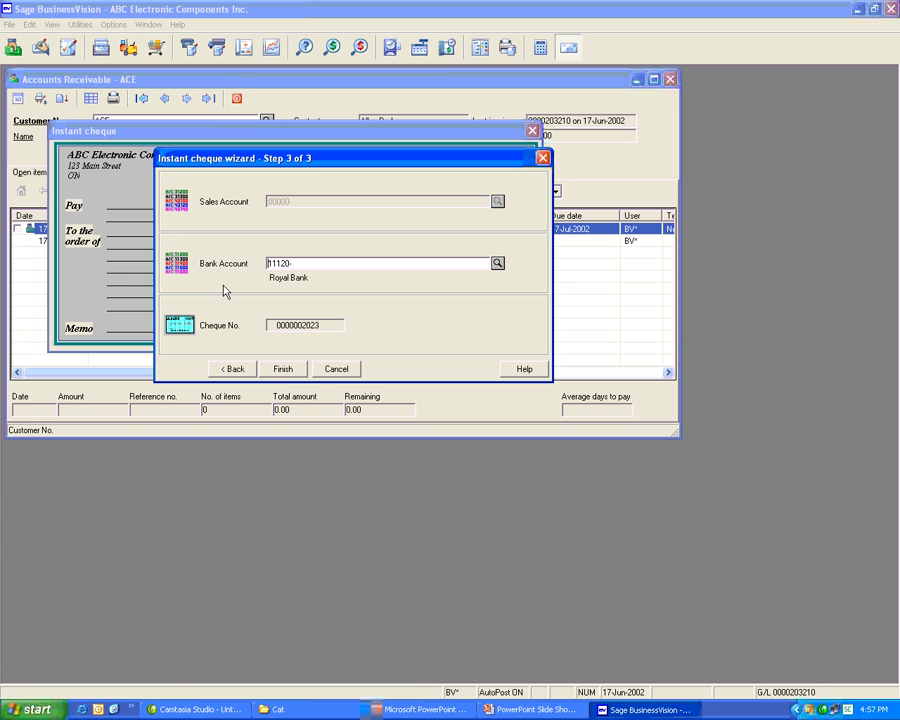
pyautogui.click(282, 369)
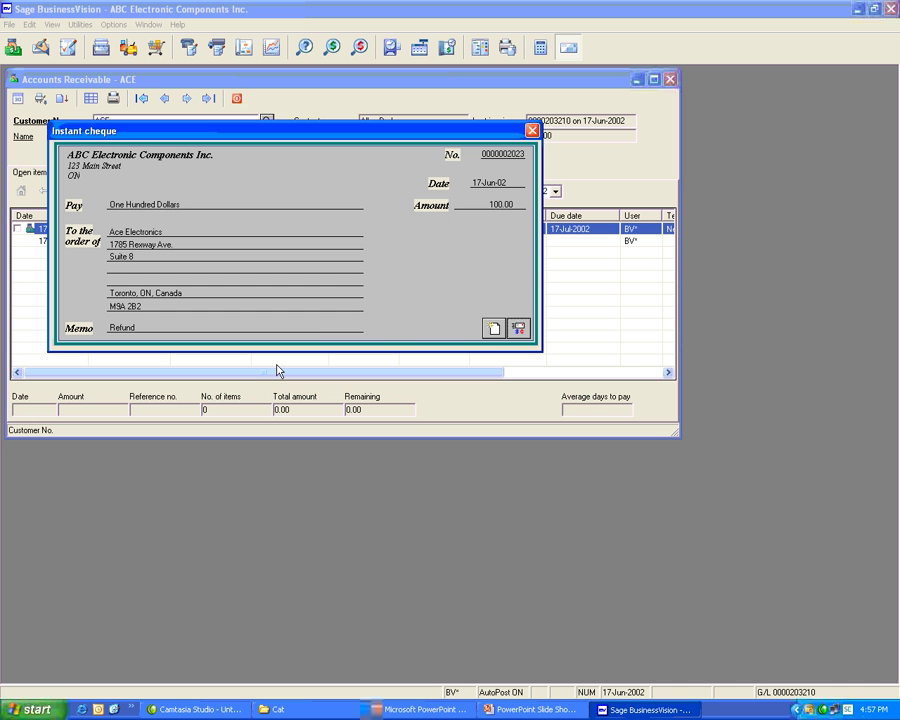
pyautogui.click(519, 330)
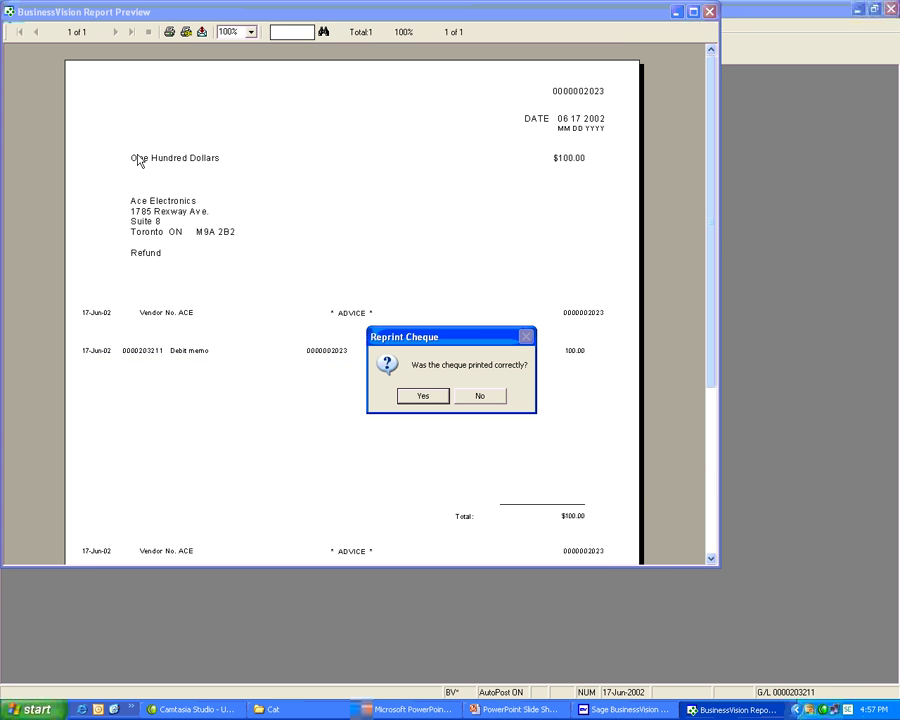
pyautogui.click(424, 397)
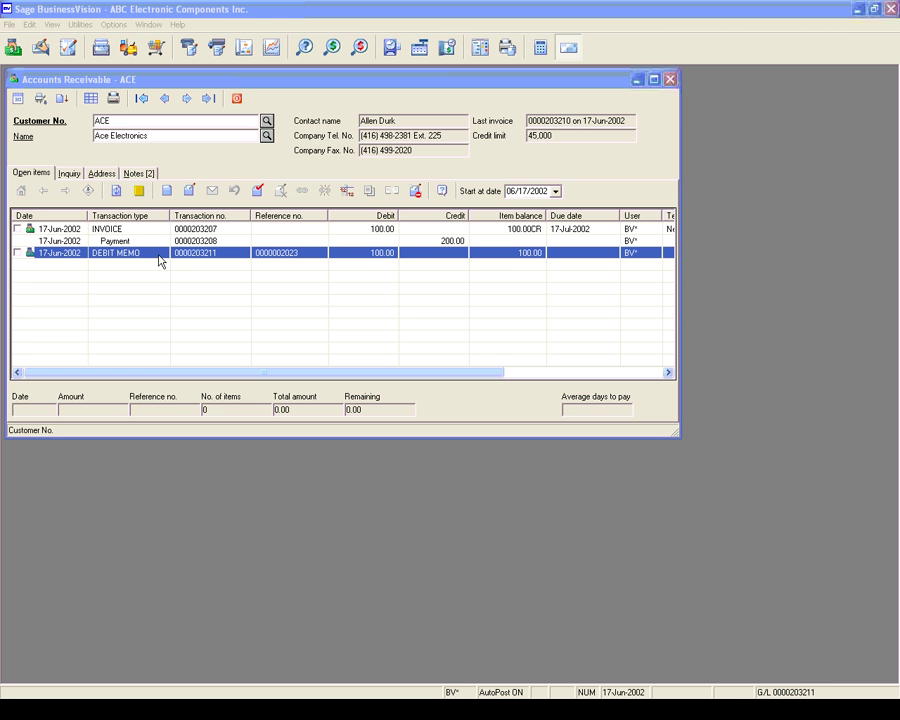
pyautogui.click(16, 230)
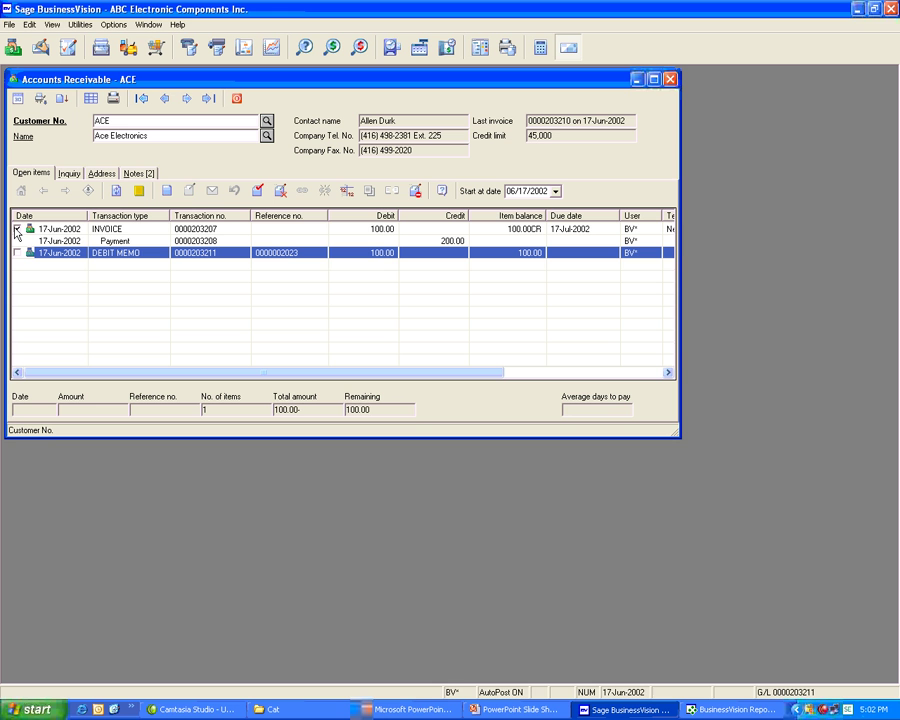
pyautogui.click(16, 253)
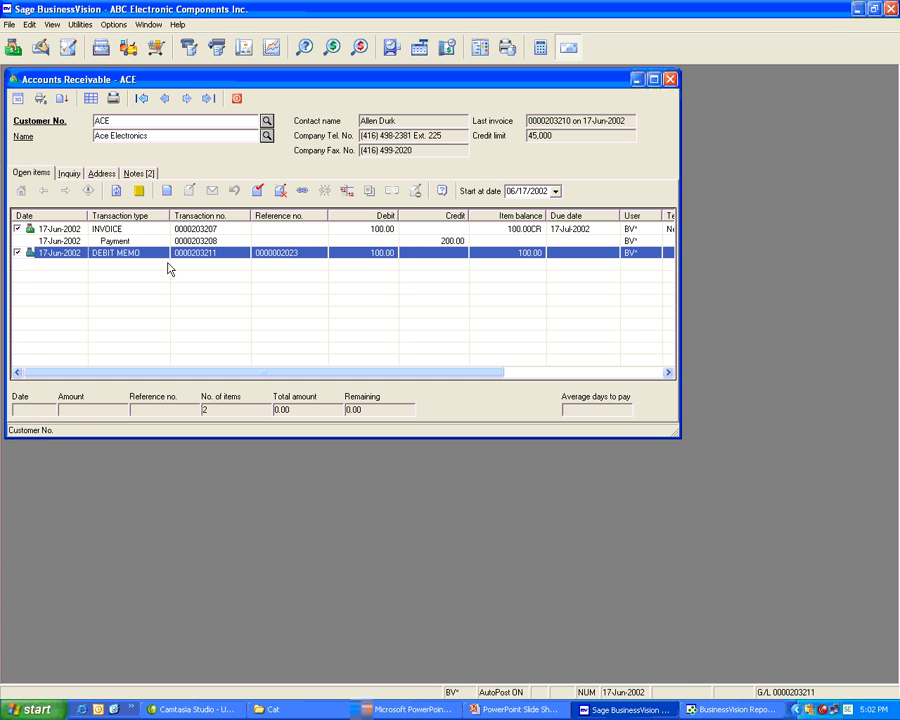
pyautogui.click(303, 191)
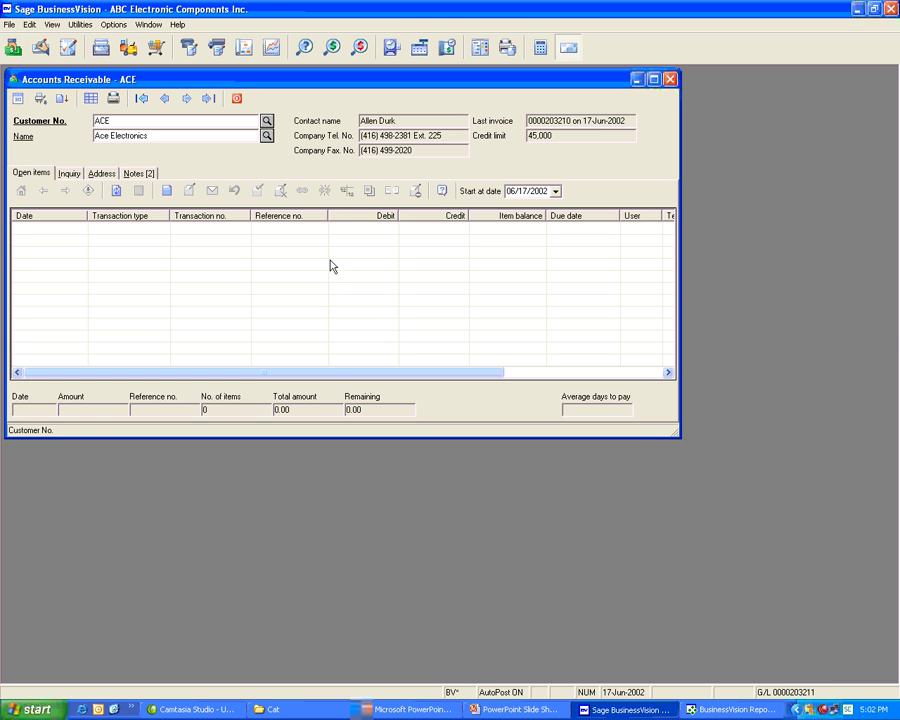
pyautogui.click(66, 175)
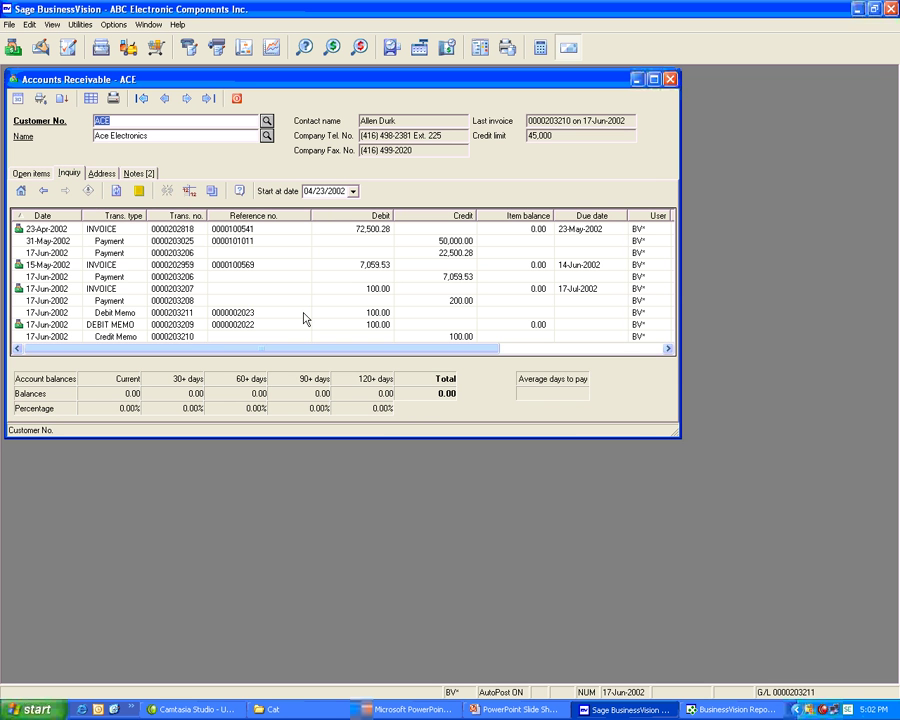
pyautogui.click(249, 314)
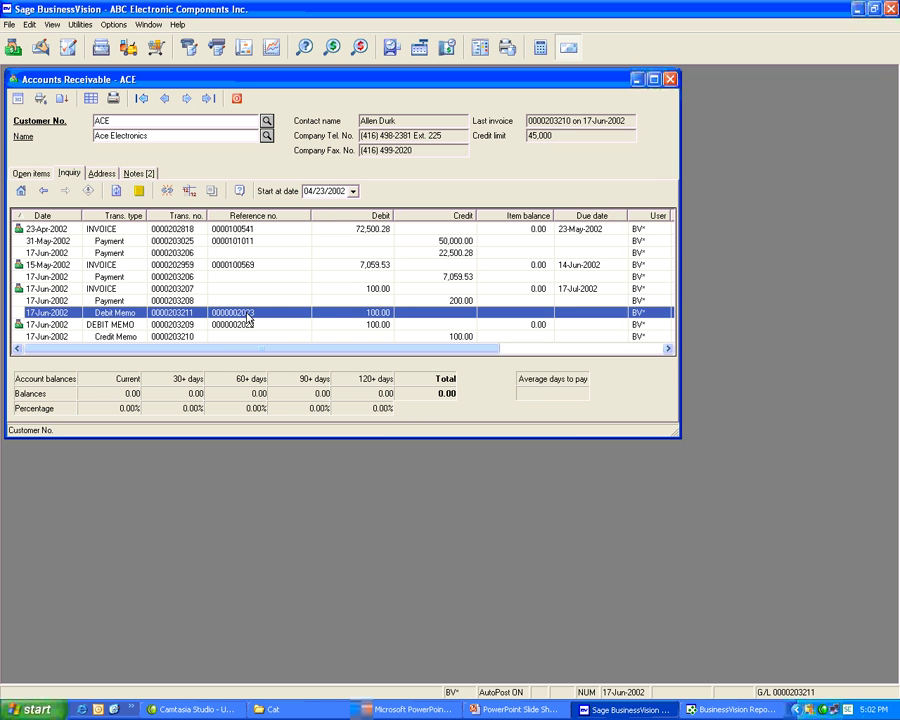
pyautogui.click(167, 192)
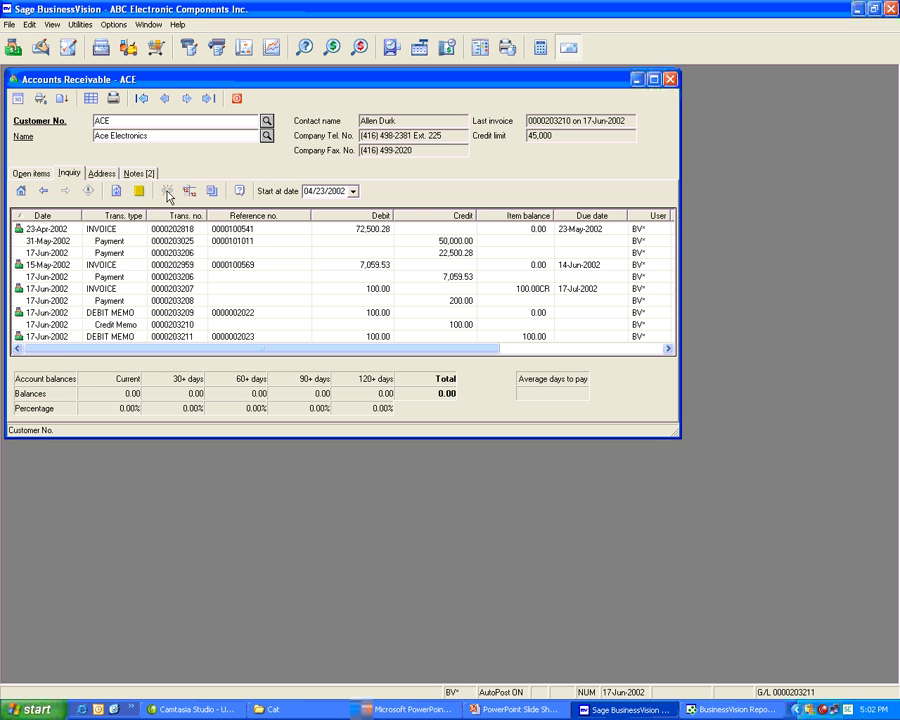
pyautogui.click(31, 174)
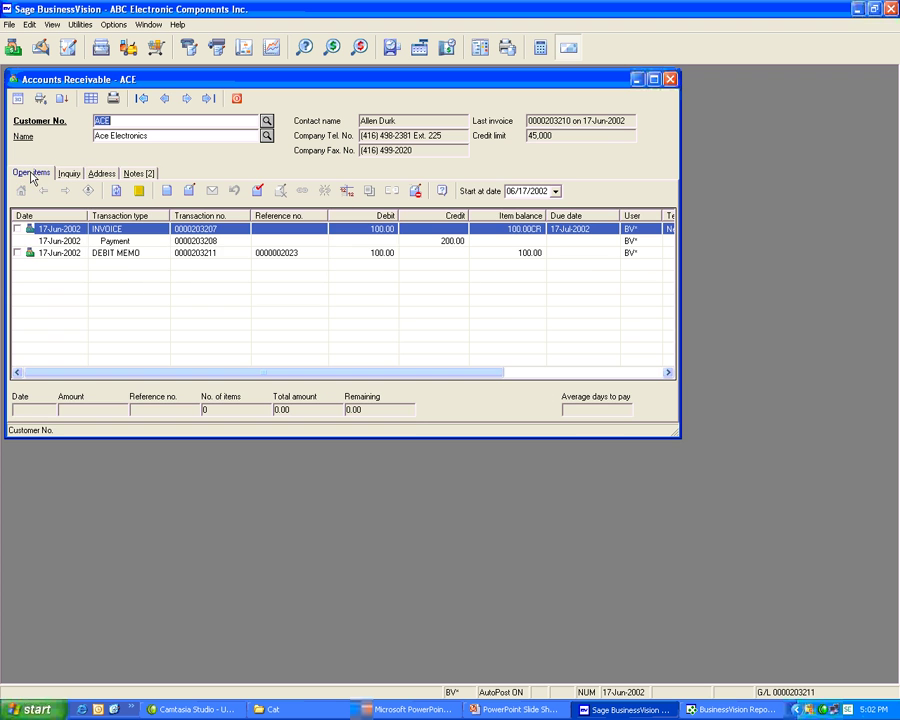
pyautogui.click(197, 254)
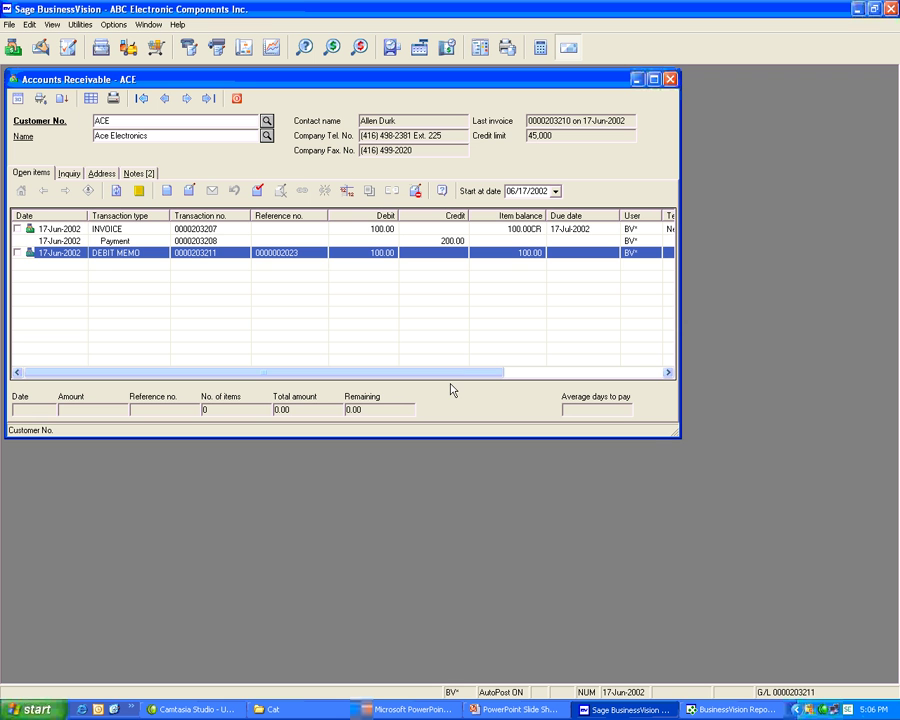
# Step: Turn AutoPost off and review the debit memo's journal entry: Royal Bank credit, Receivables debit 100.00
pyautogui.doubleClick(503, 681)
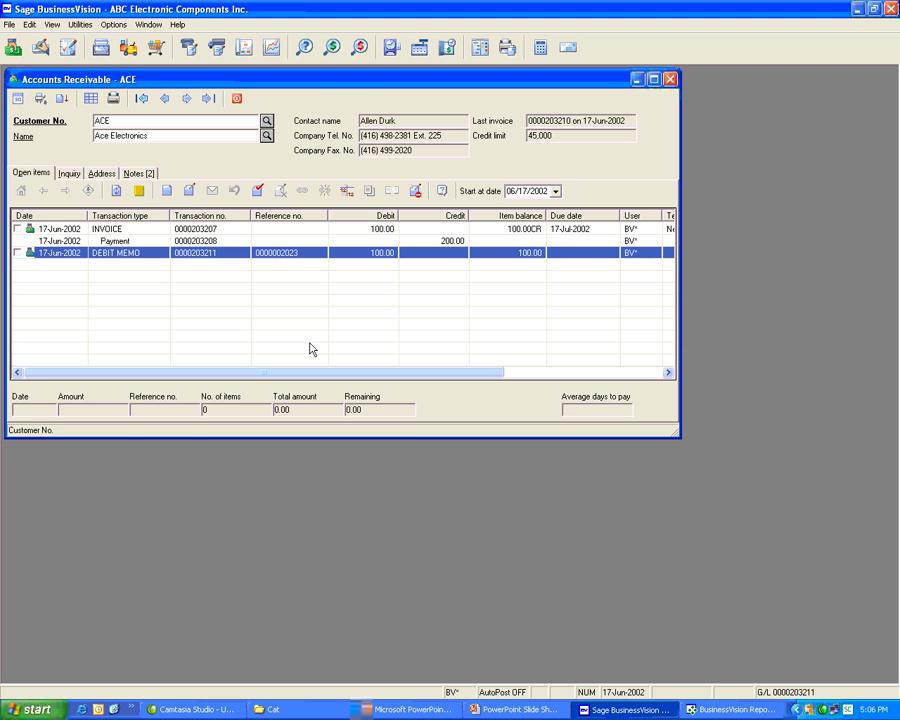
pyautogui.click(346, 191)
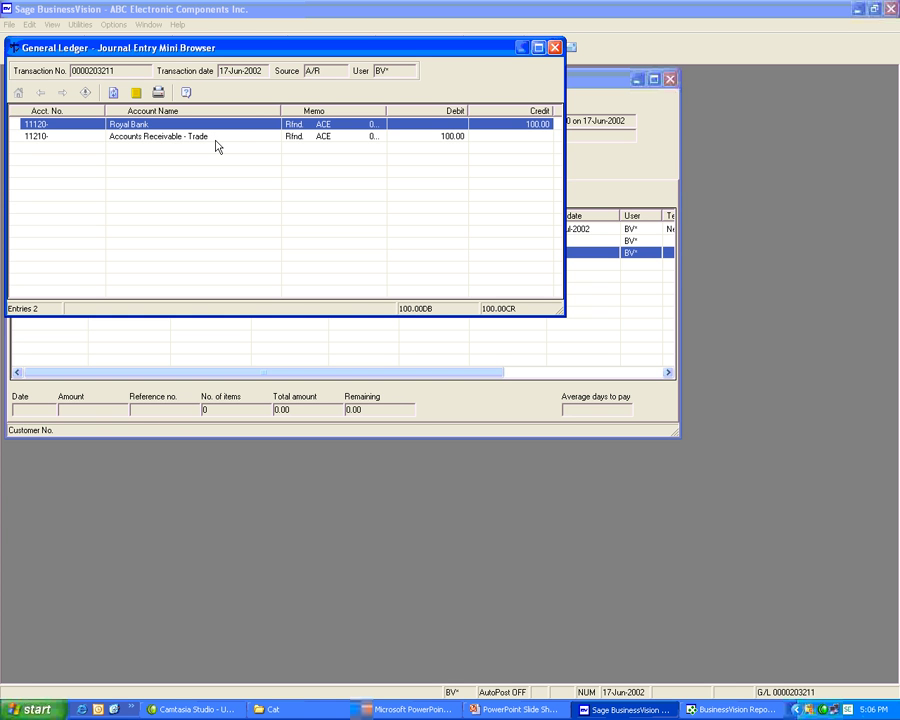
pyautogui.click(556, 49)
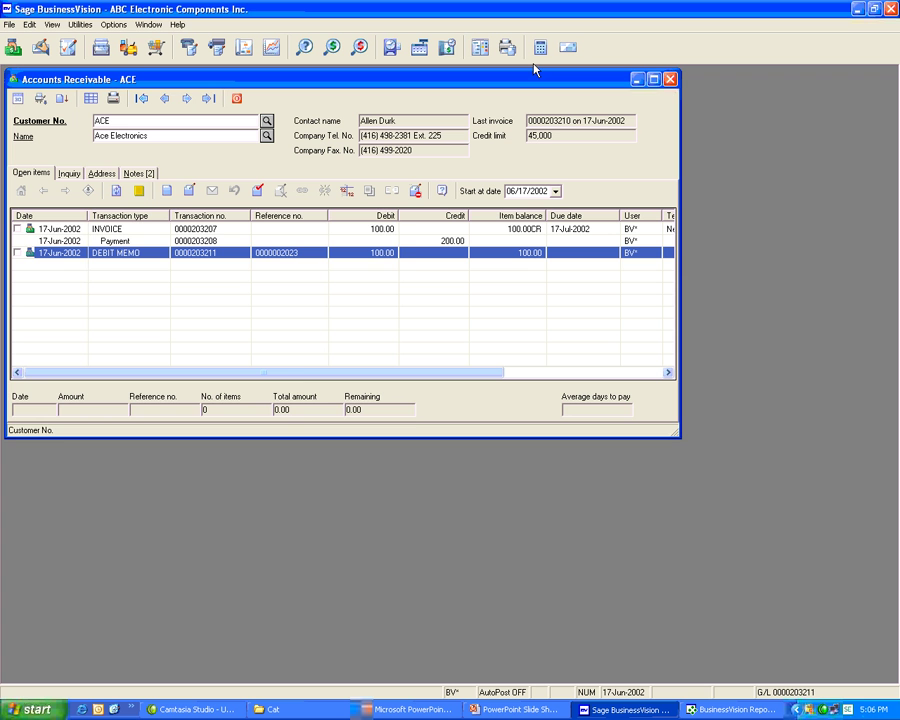
# Step: Start a Credit Memo with reference 'void check' and total 100.00
pyautogui.click(168, 190)
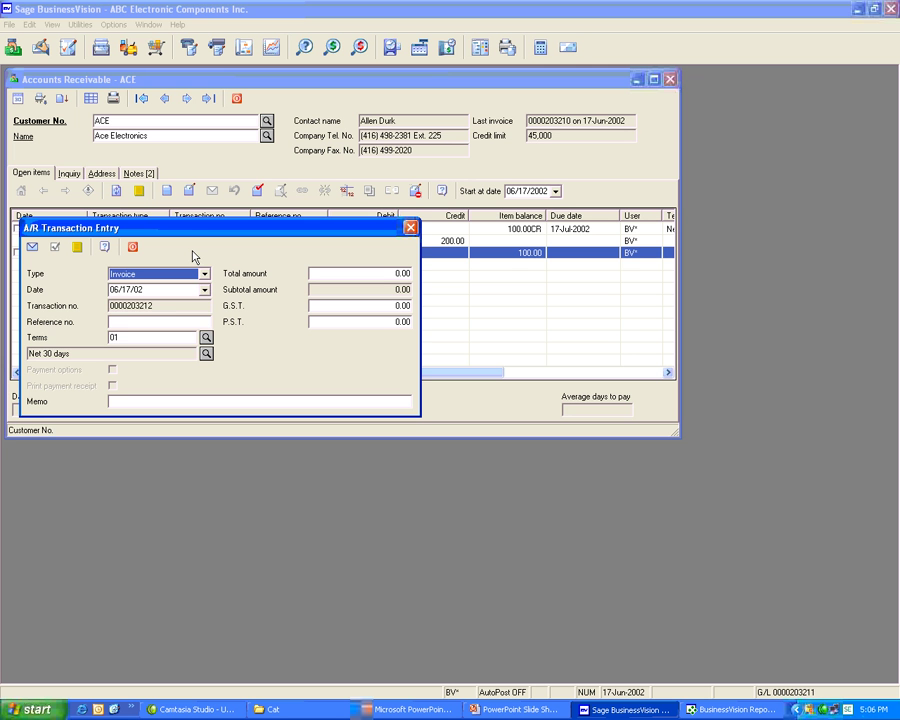
pyautogui.click(195, 273)
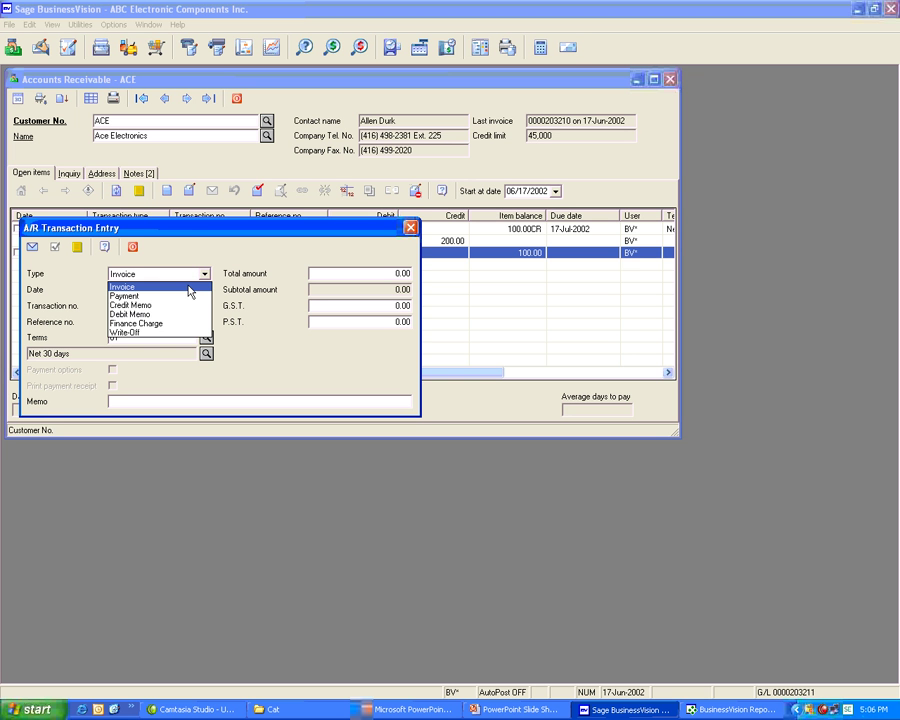
pyautogui.click(130, 305)
pyautogui.moveTo(186, 234); pyautogui.dragTo(197, 286)
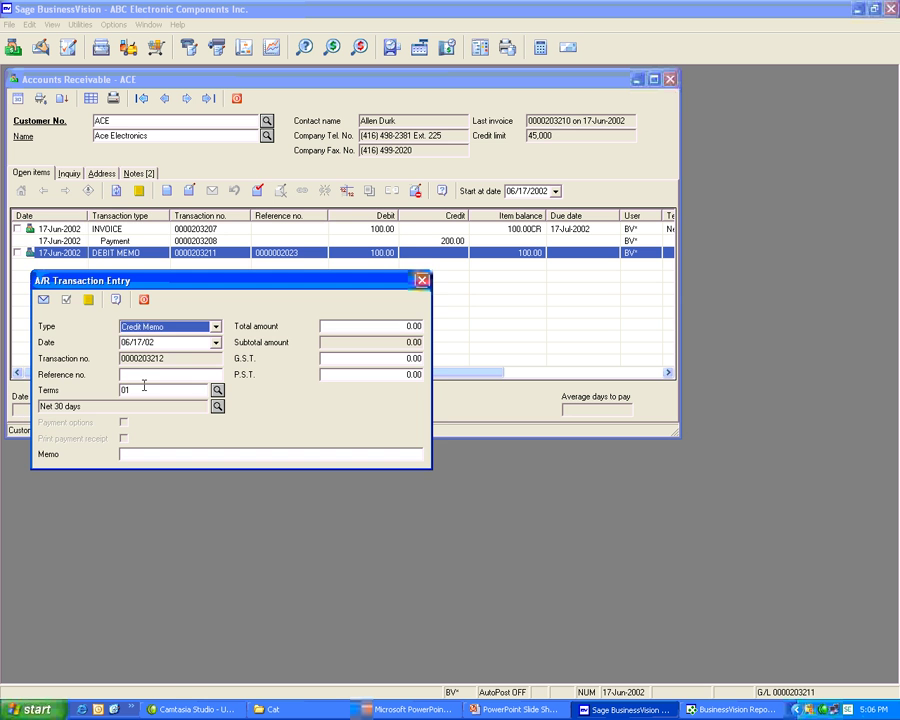
pyautogui.click(142, 377)
pyautogui.write('Vodi')
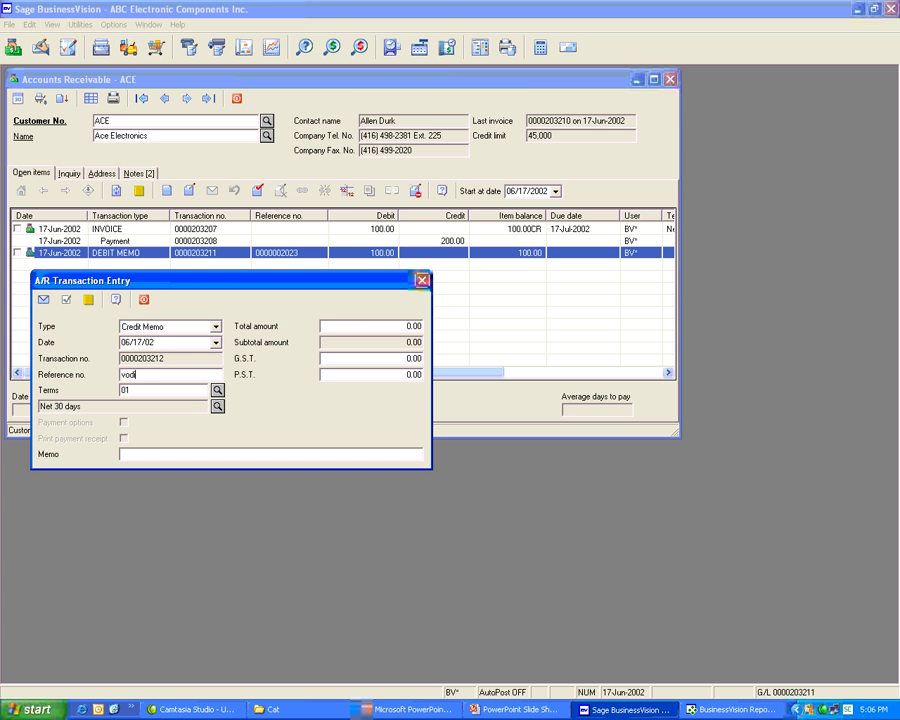
pyautogui.press('BackSpace')
pyautogui.press('BackSpace')
pyautogui.write('id check')
pyautogui.press('Tab')
pyautogui.write('100')
# Step: Set G.S.T. and P.S.T. to 0 and save the credit memo, confirming no taxes
pyautogui.click(395, 362)
pyautogui.write('0')
pyautogui.click(398, 376)
pyautogui.moveTo(400, 380); pyautogui.dragTo(519, 395)
pyautogui.write('0')
pyautogui.click(44, 301)
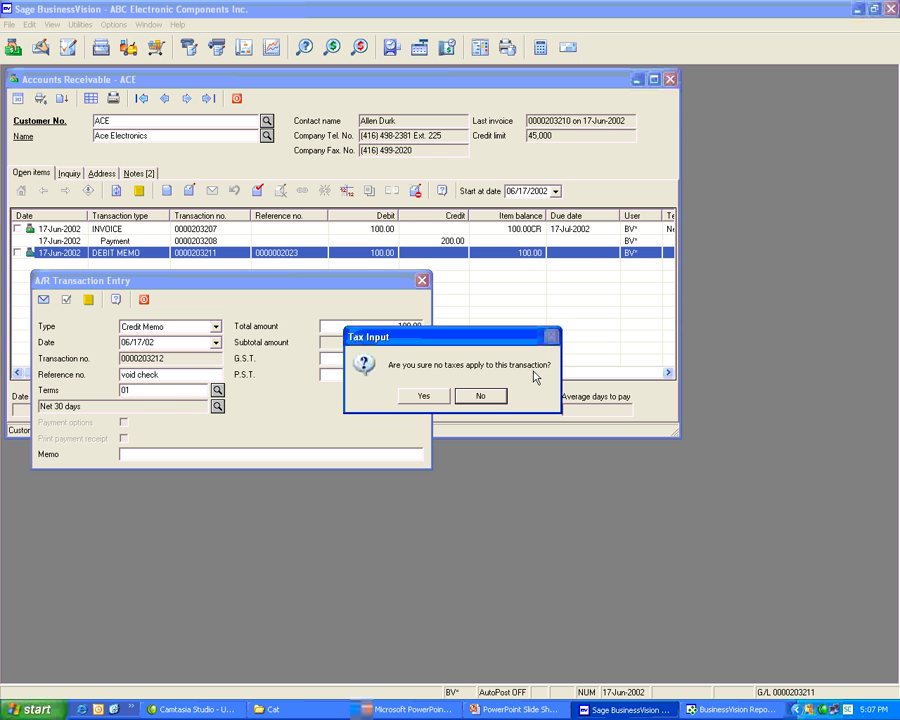
pyautogui.click(421, 397)
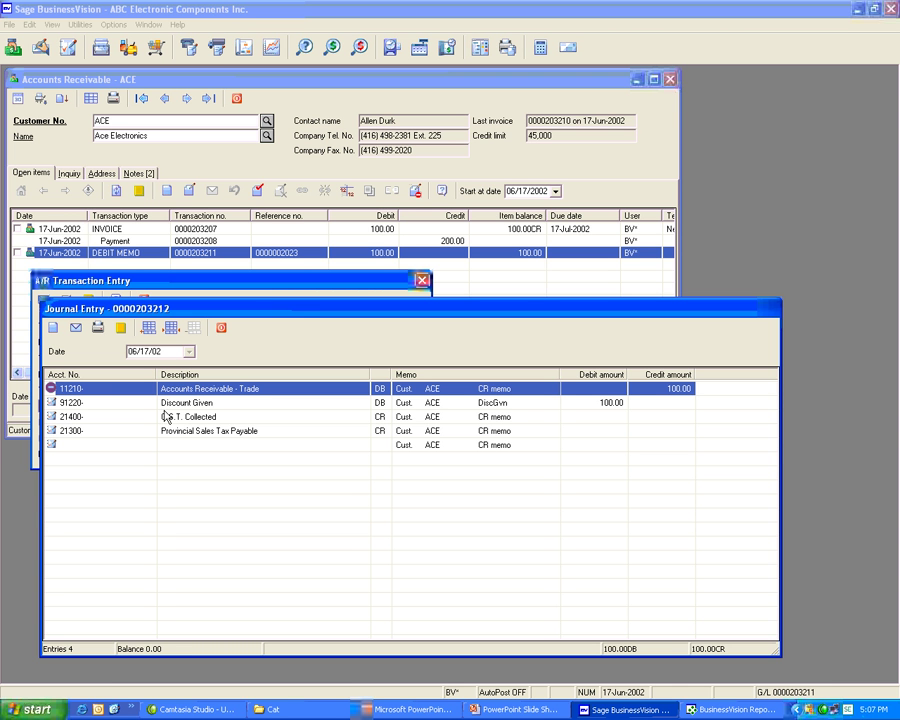
# Step: Browse accounts for the Discount Given line, then commit the 100.00 debit and post the entry
pyautogui.click(133, 405)
pyautogui.click(133, 406)
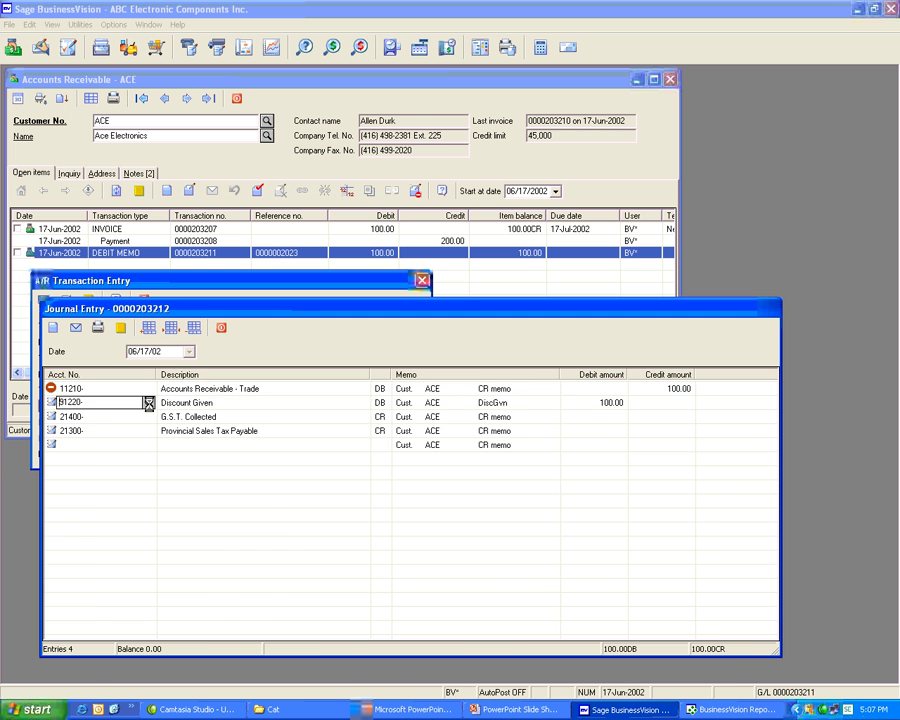
pyautogui.click(148, 402)
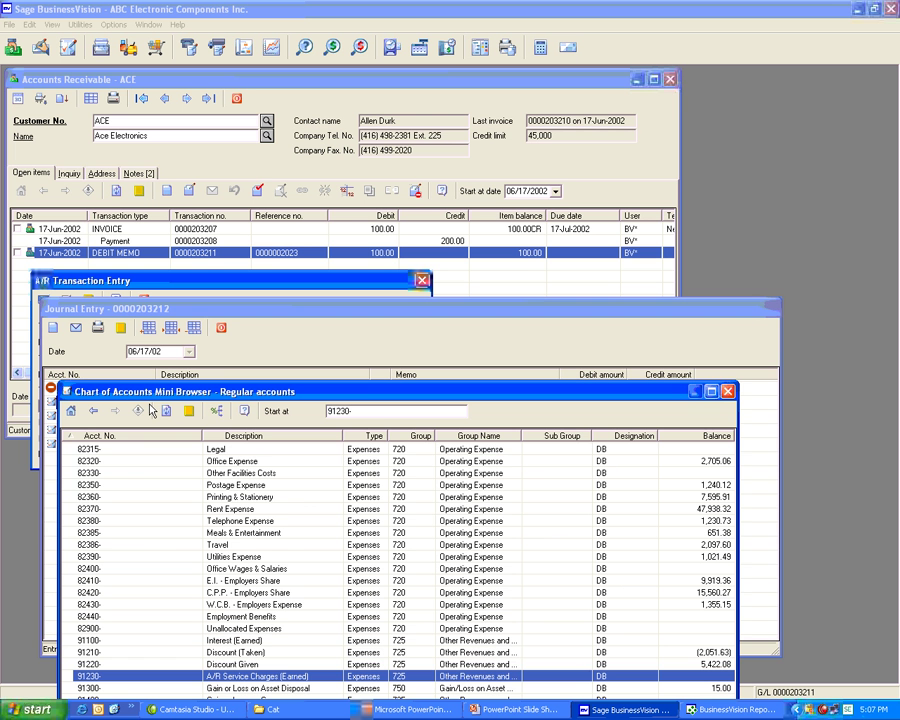
pyautogui.click(95, 413)
pyautogui.click(95, 413)
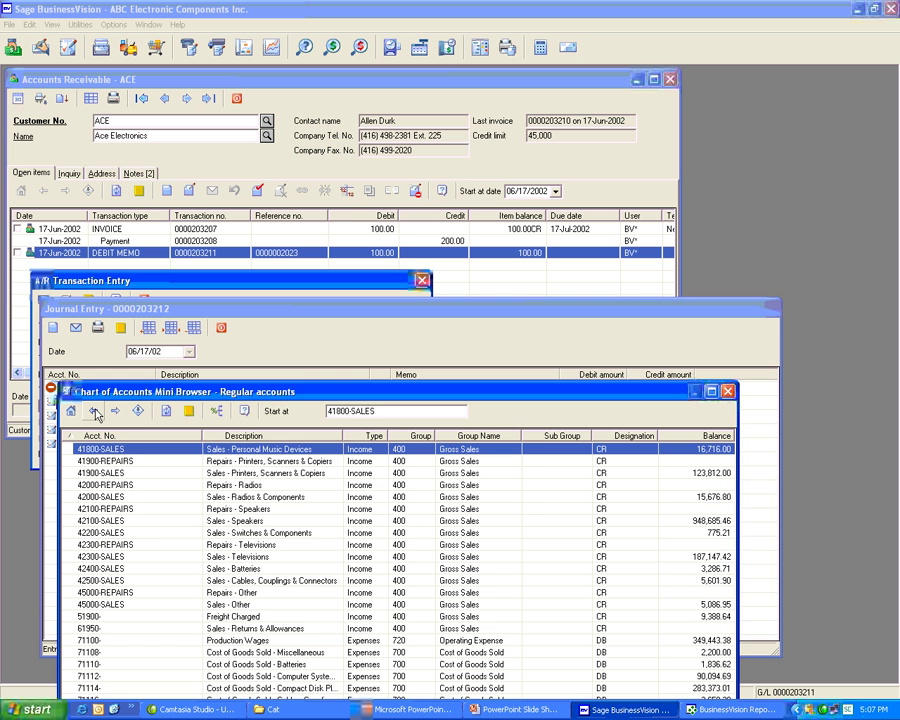
pyautogui.click(95, 413)
pyautogui.click(95, 413)
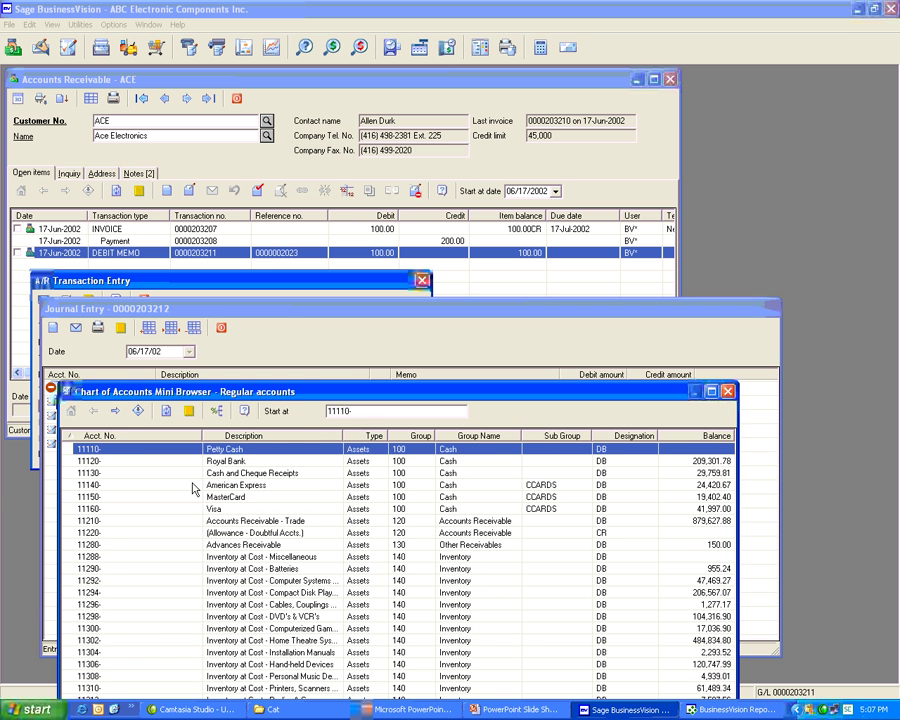
pyautogui.press('Escape')
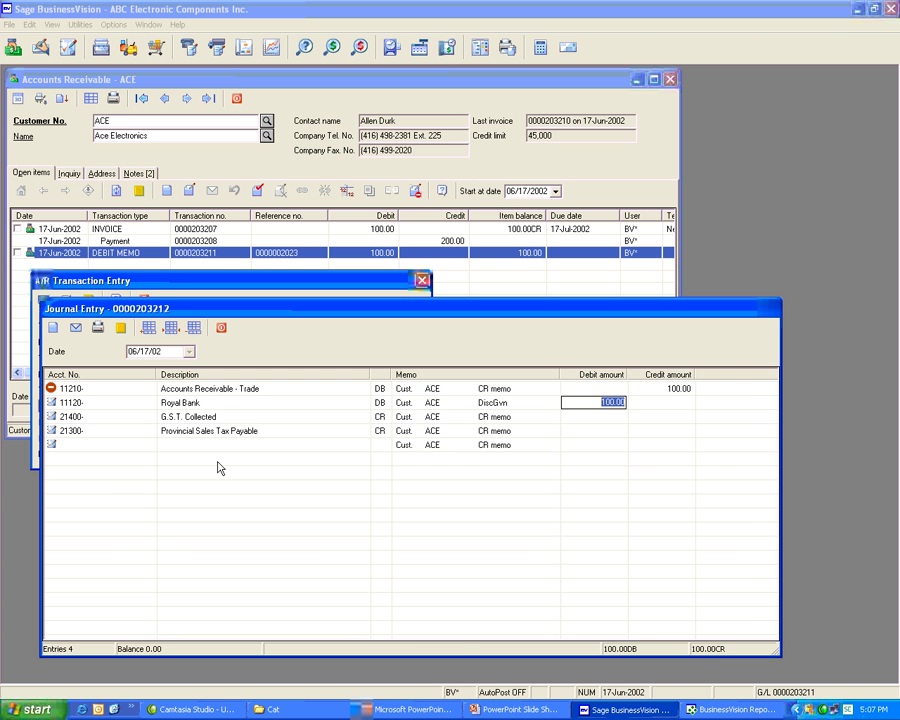
pyautogui.press('Tab')
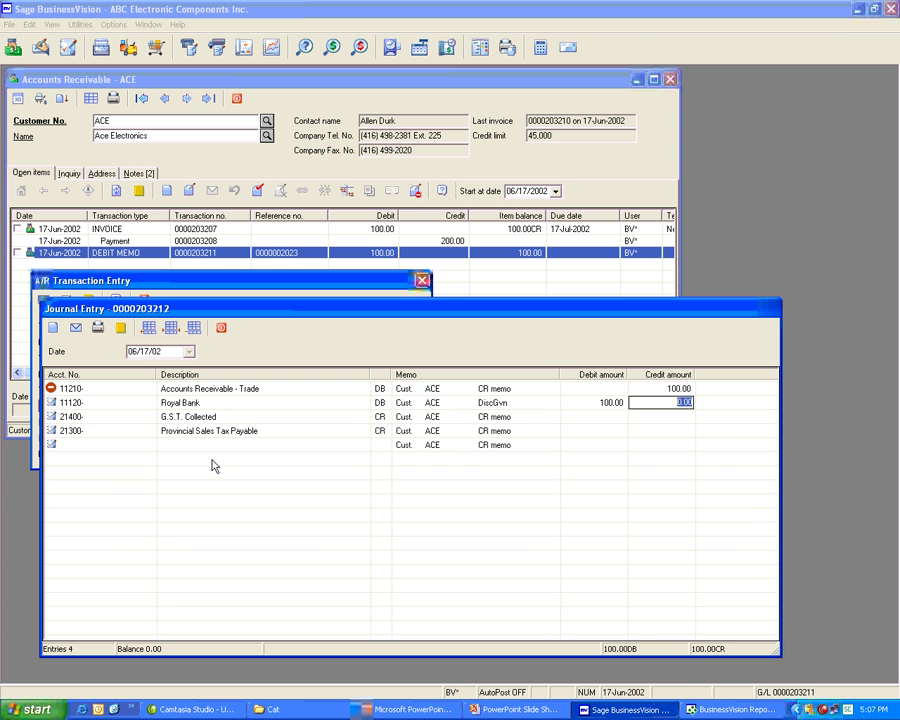
pyautogui.click(75, 329)
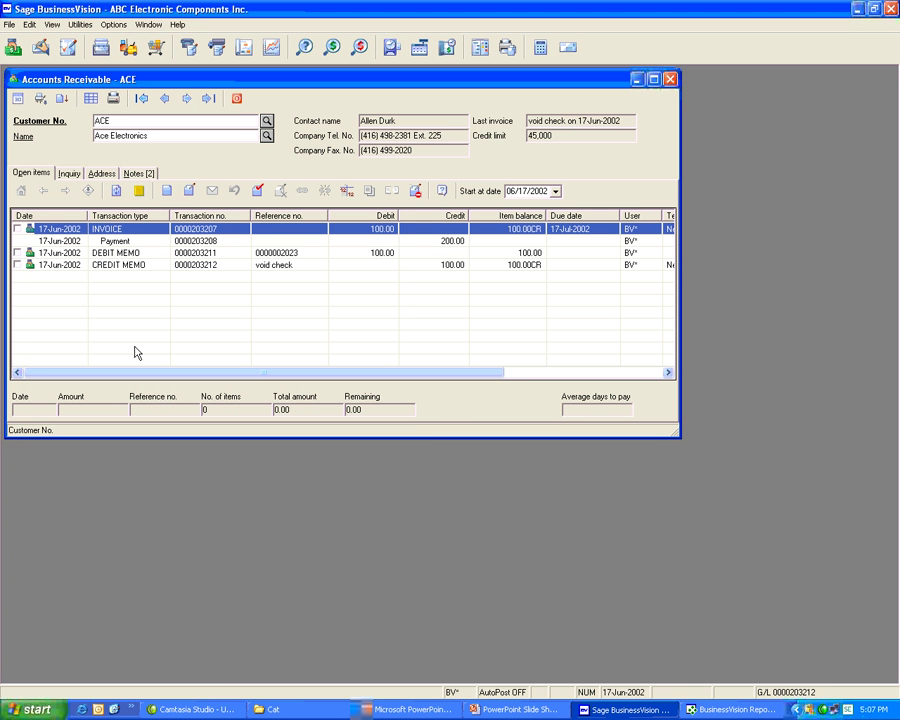
# Step: Match the DEBIT MEMO against the CREDIT MEMO so both clear
pyautogui.click(17, 253)
pyautogui.click(17, 265)
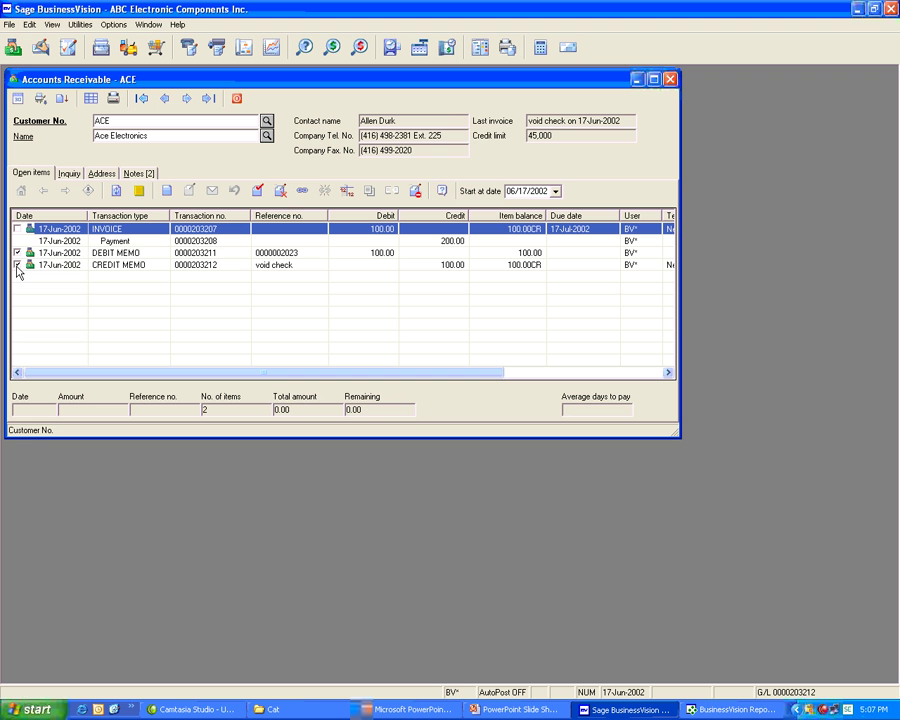
pyautogui.click(303, 191)
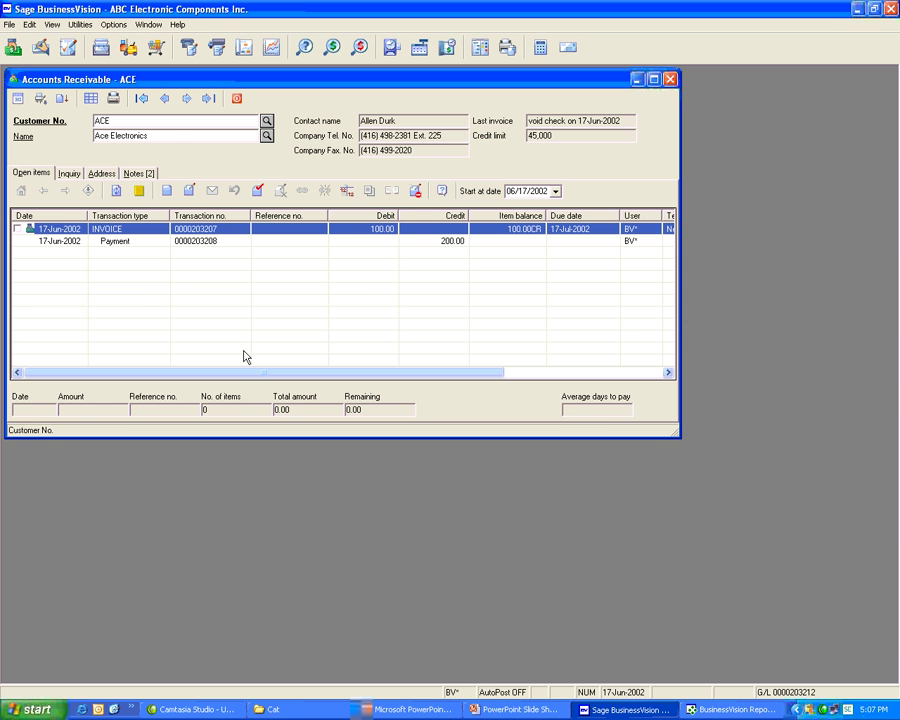
# Step: Check the presentation slides, then start a new instant cheque from Utilities
pyautogui.hotkey('alt', 'Tab')
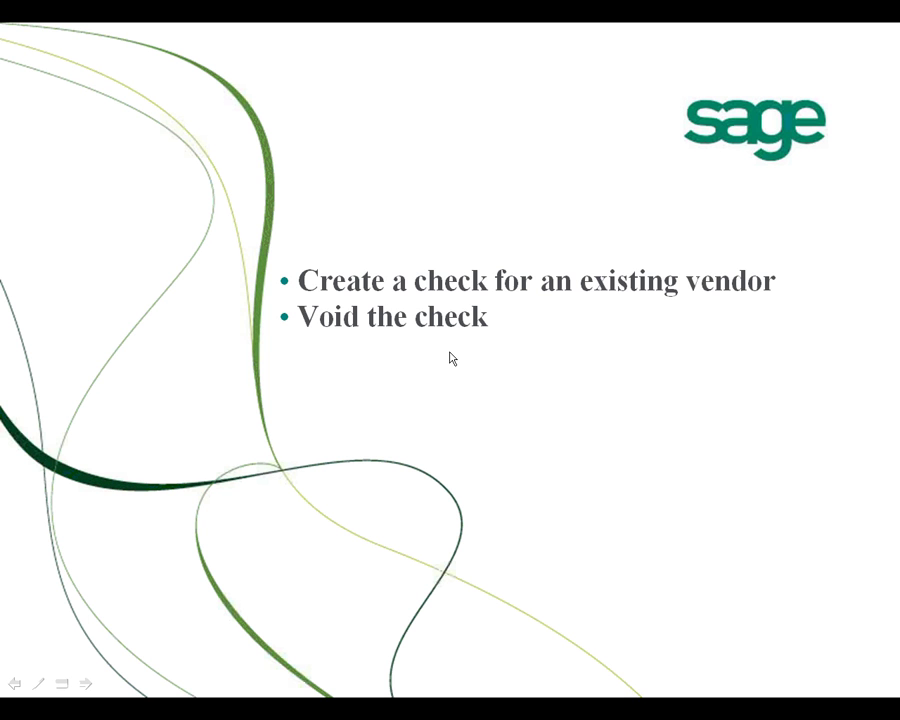
pyautogui.hotkey('alt', 'Tab')
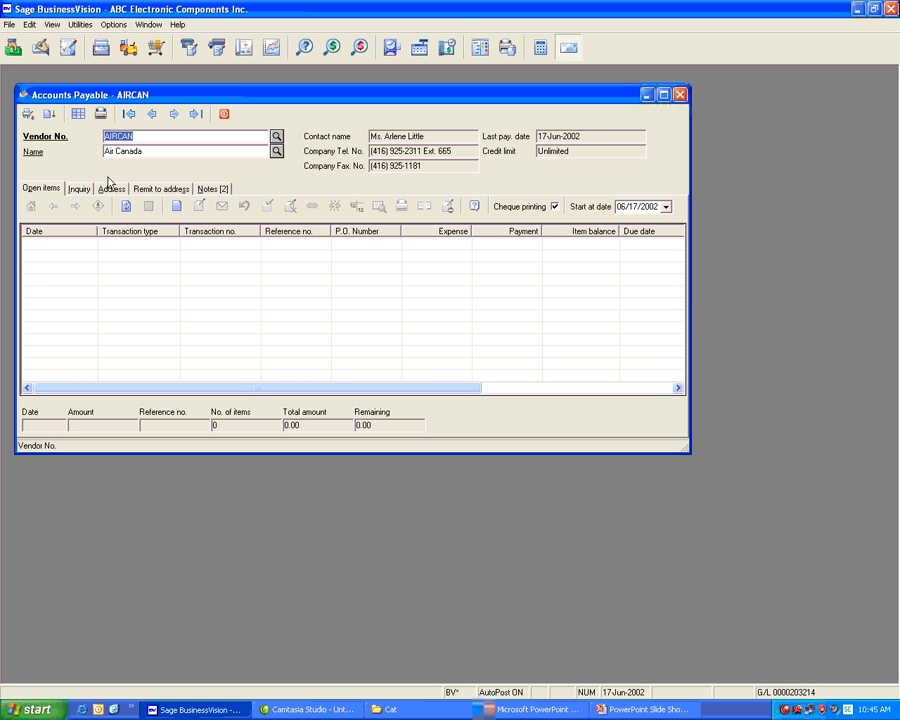
pyautogui.click(82, 25)
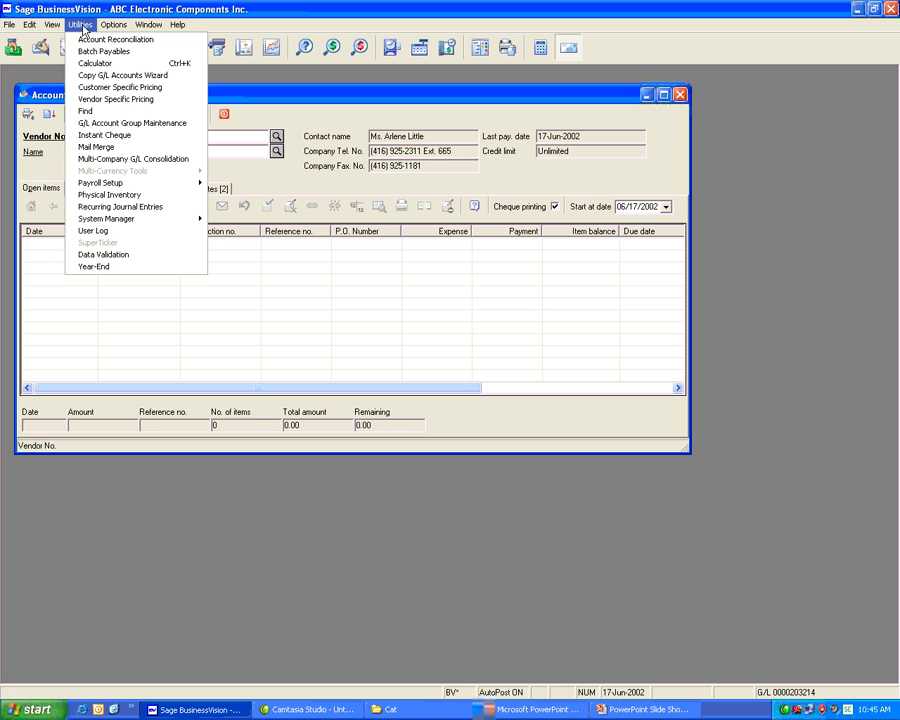
pyautogui.click(105, 135)
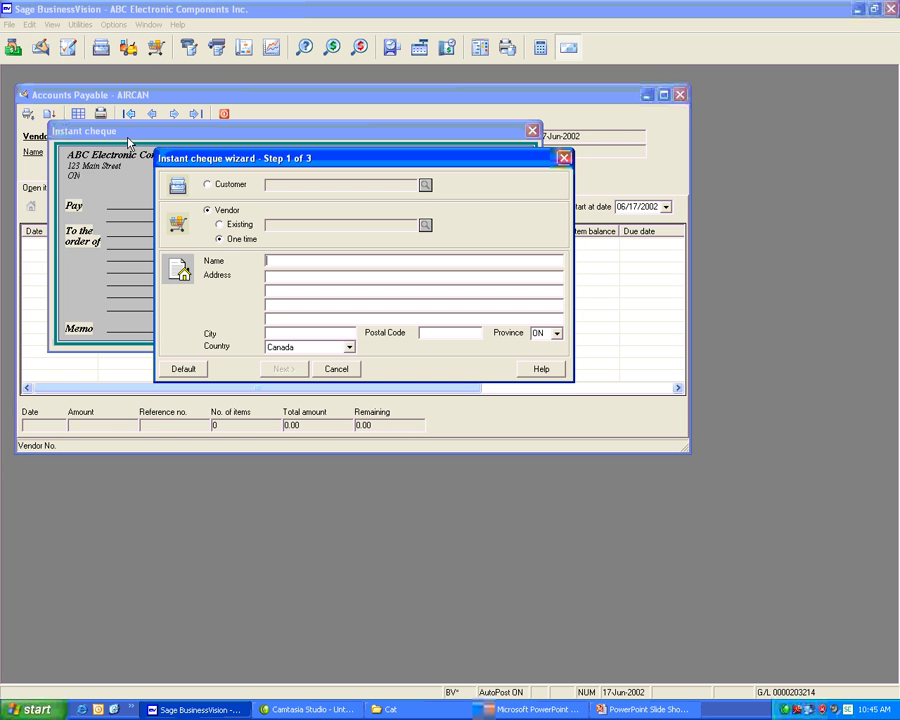
# Step: Make the cheque payable to existing vendor AIRCAN, Air Canada
pyautogui.click(220, 225)
pyautogui.doubleClick(375, 226)
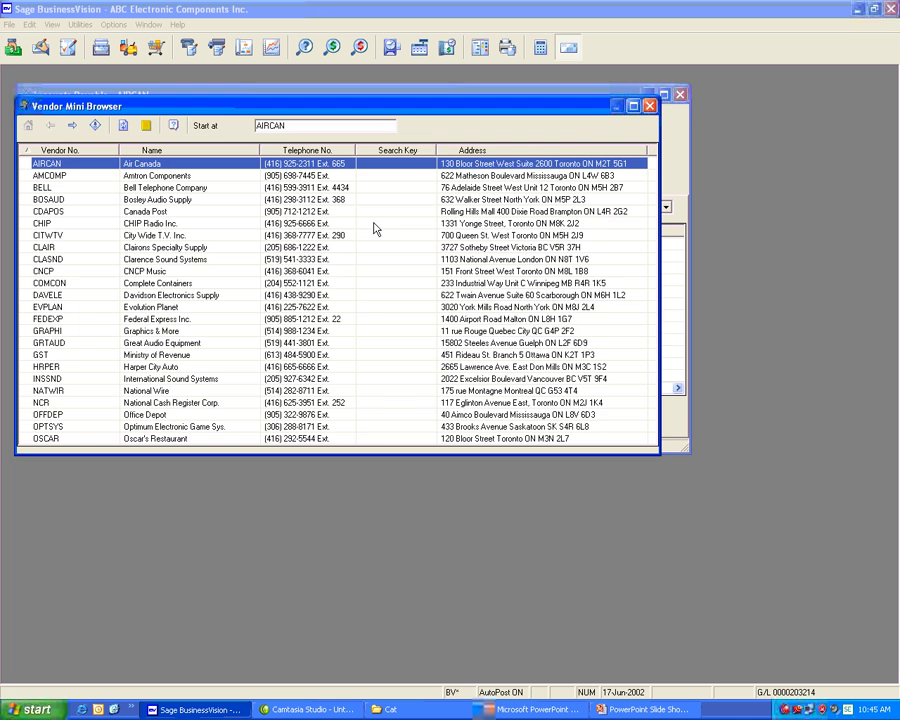
pyautogui.doubleClick(152, 165)
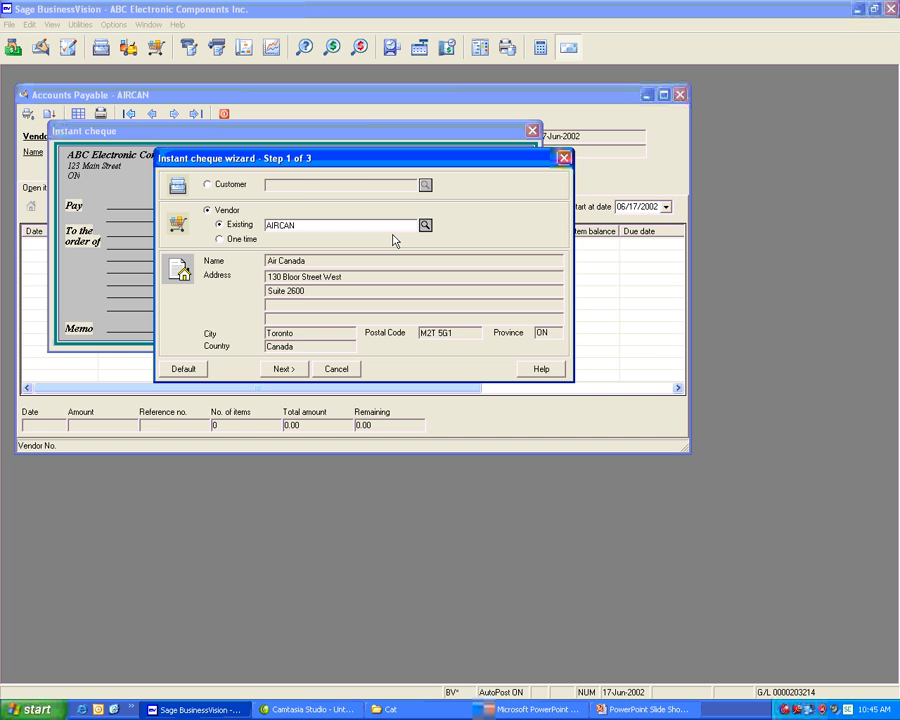
pyautogui.click(283, 371)
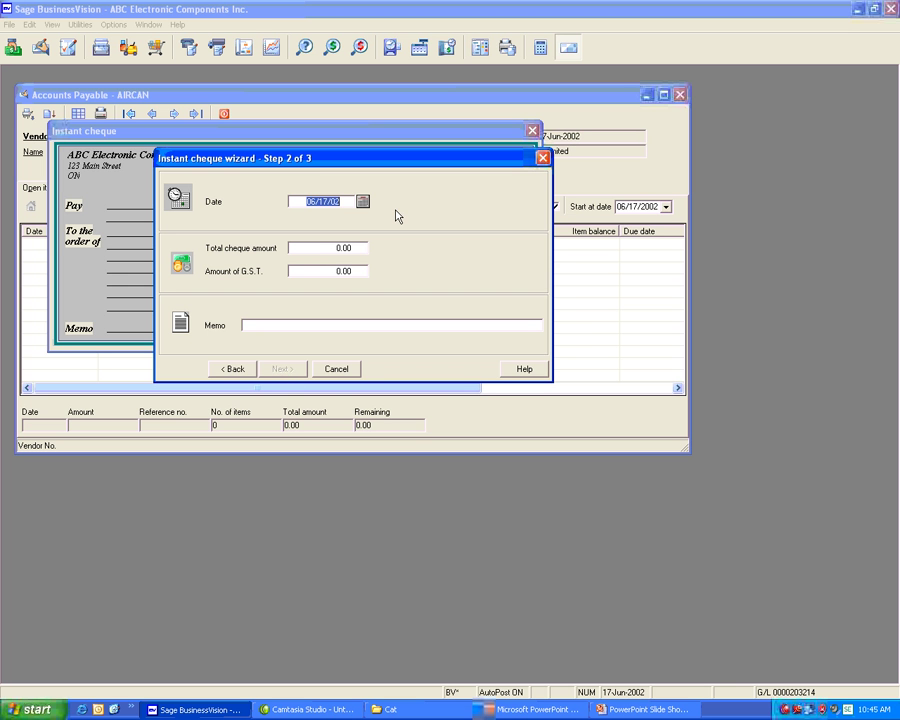
# Step: Enter 500.00 with G.S.T. cleared to 0 and memo 'Ticket', confirming no tax applies
pyautogui.click(315, 250)
pyautogui.write('500')
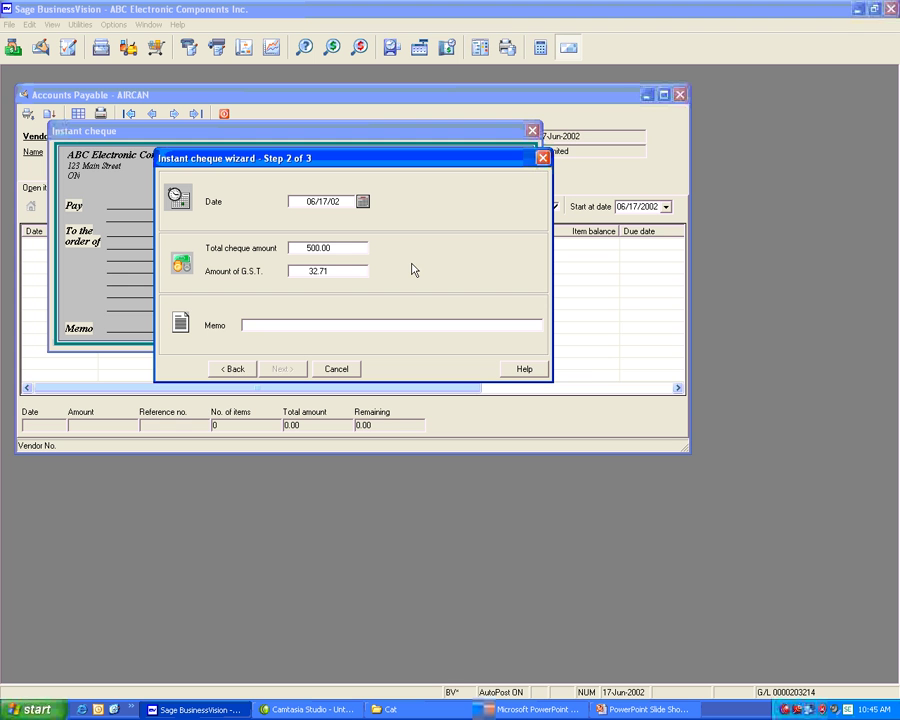
pyautogui.click(343, 271)
pyautogui.press('BackSpace')
pyautogui.press('Tab')
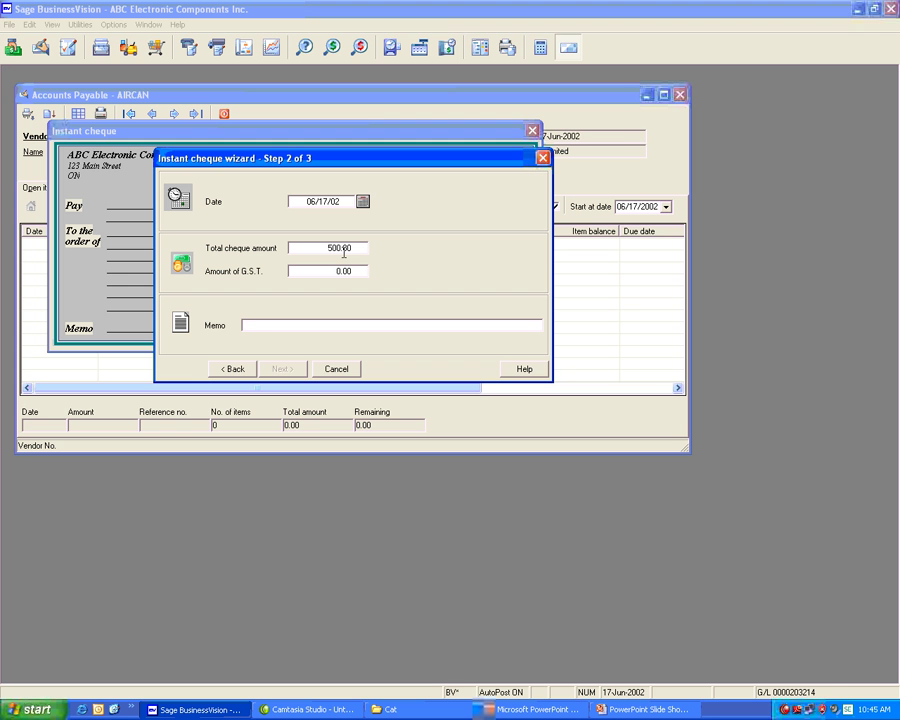
pyautogui.write('Ticket')
pyautogui.click(280, 369)
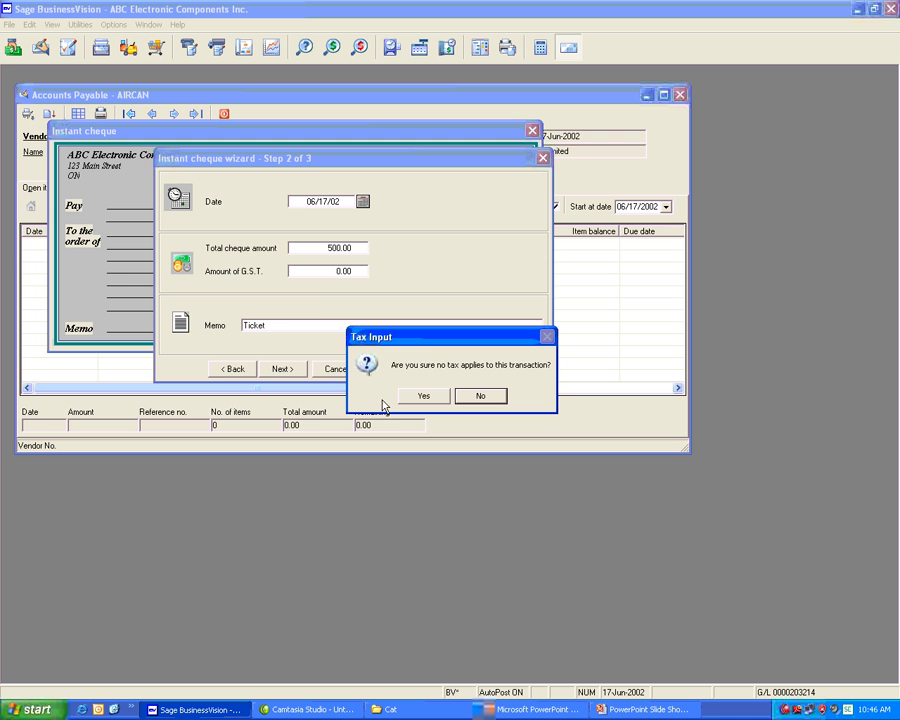
pyautogui.click(422, 397)
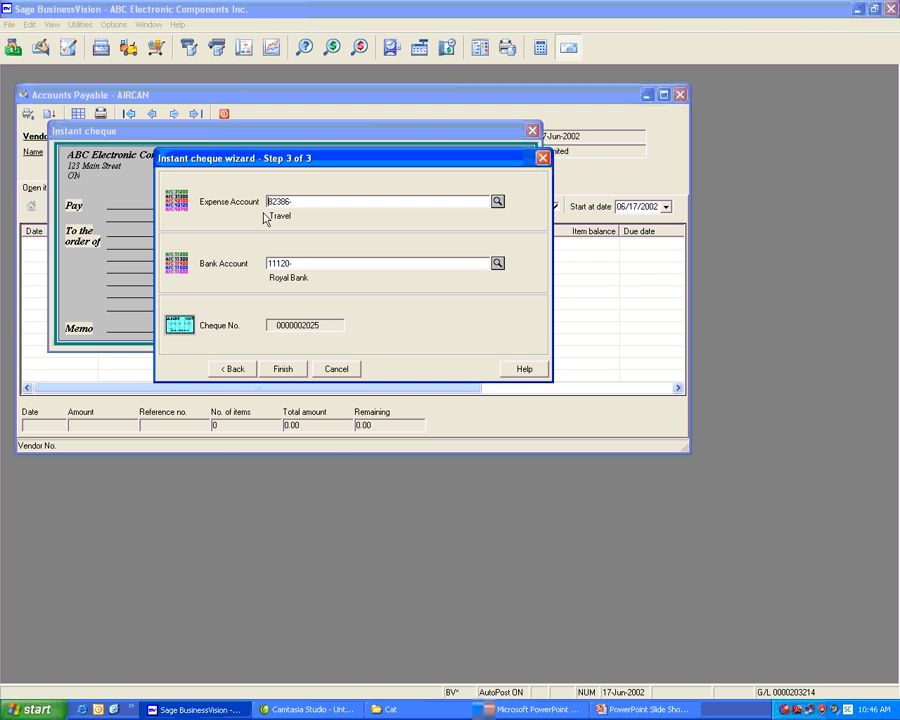
pyautogui.click(498, 202)
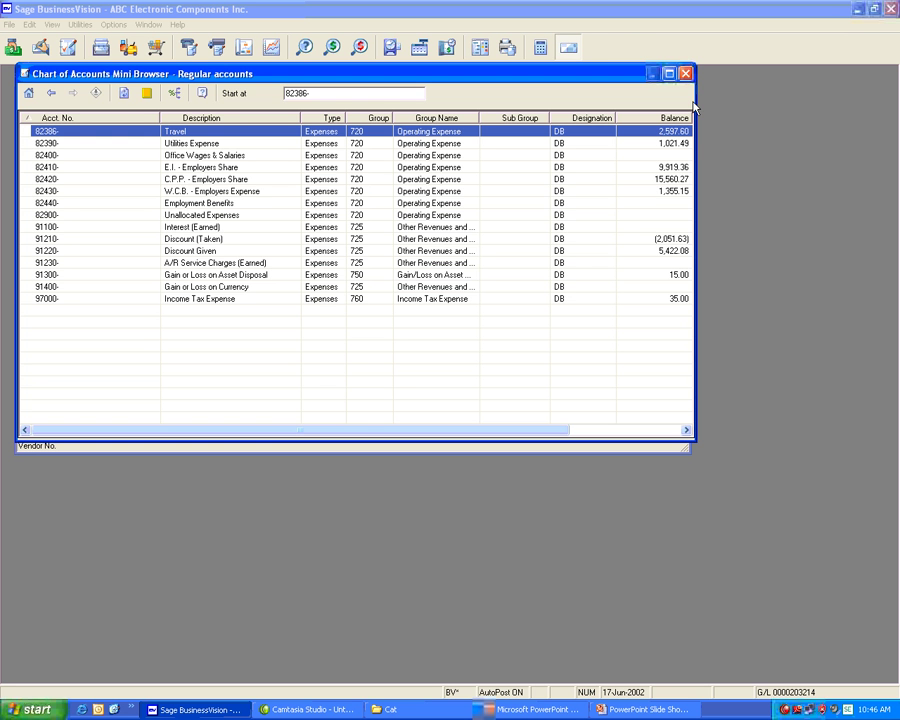
pyautogui.click(685, 75)
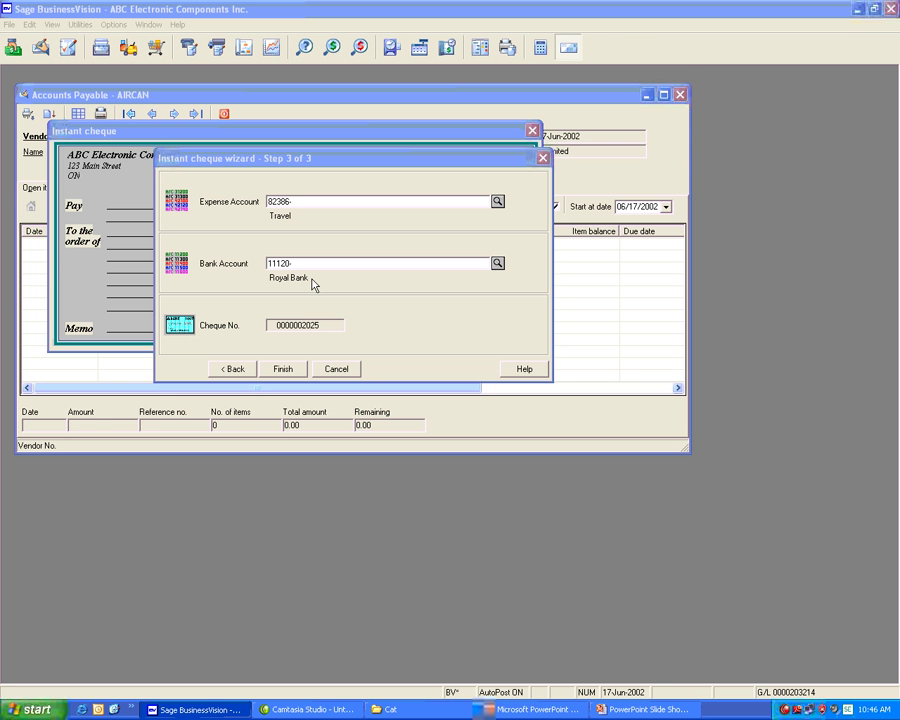
pyautogui.click(497, 264)
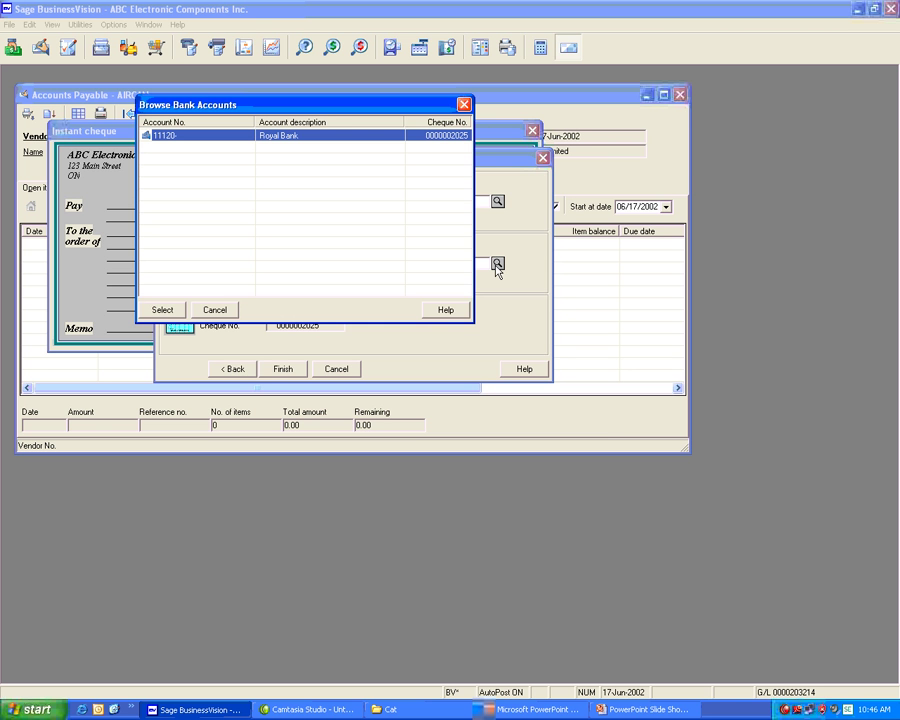
pyautogui.click(160, 316)
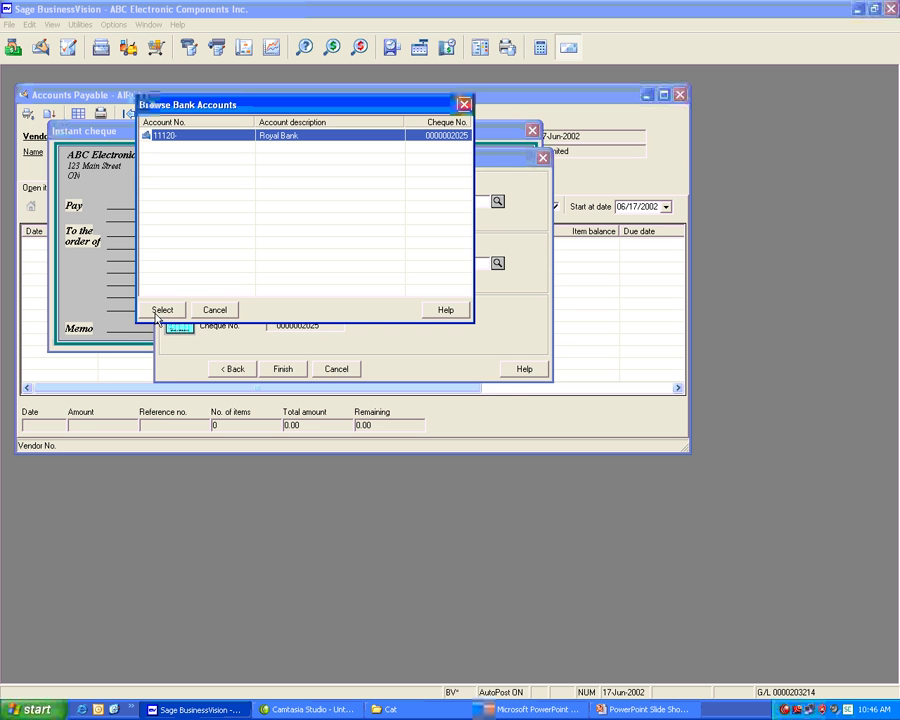
pyautogui.click(160, 312)
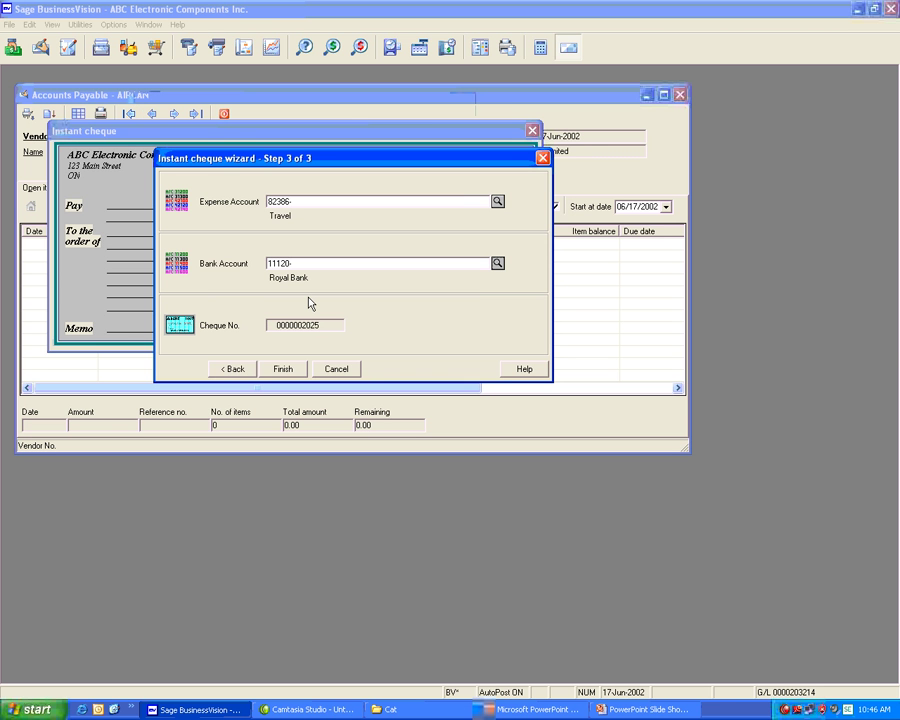
pyautogui.click(283, 369)
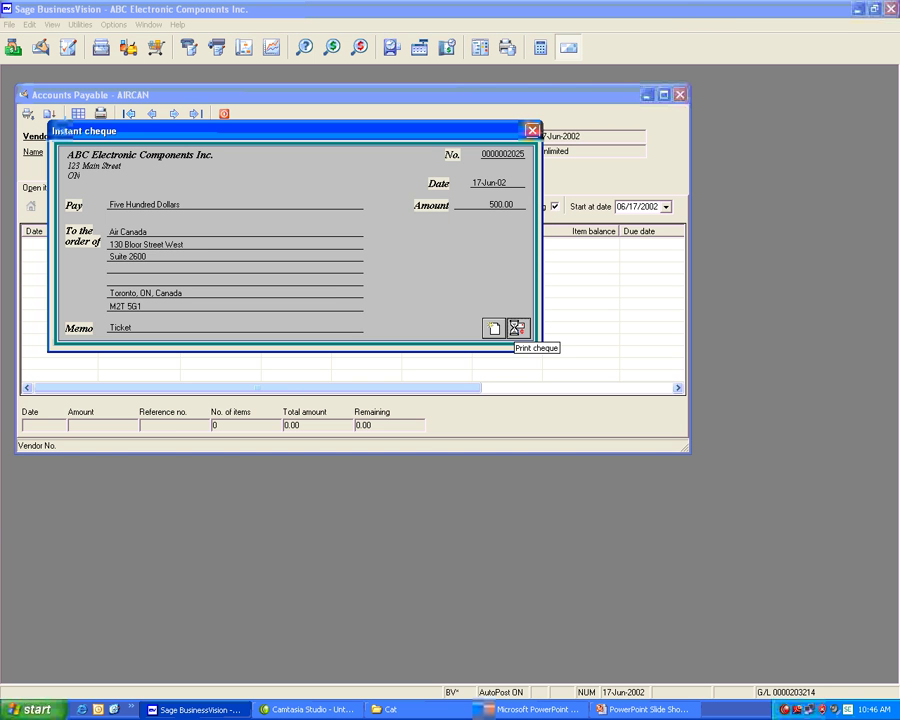
pyautogui.click(517, 329)
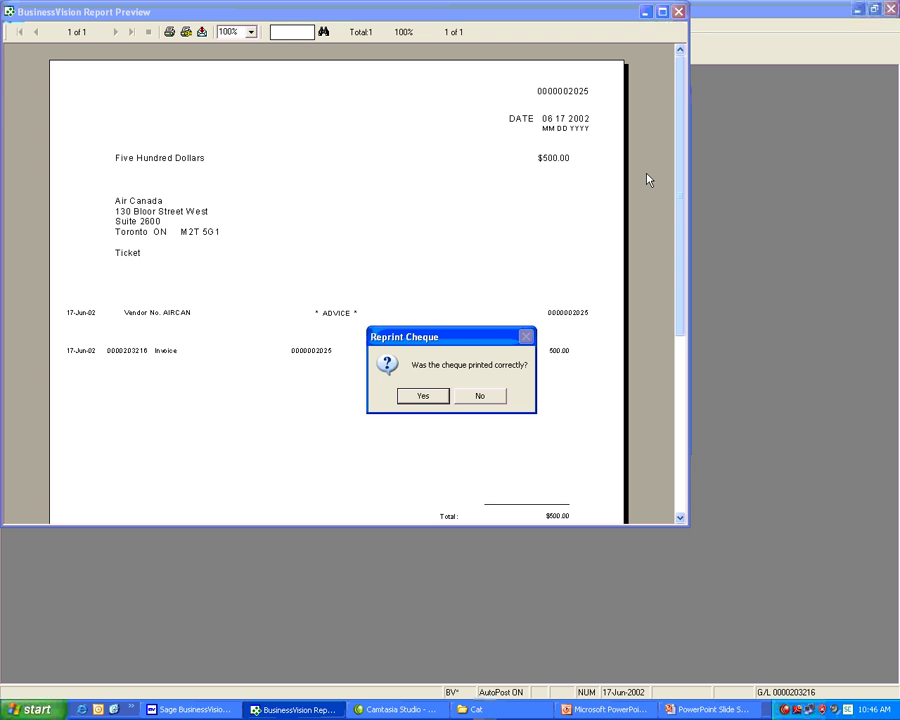
pyautogui.click(422, 398)
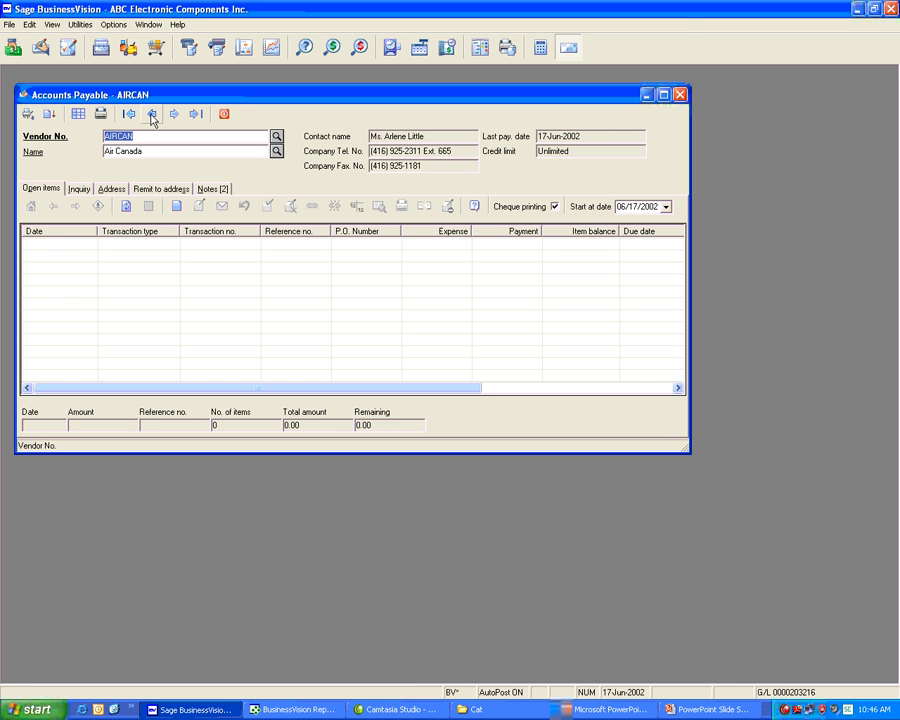
pyautogui.click(193, 116)
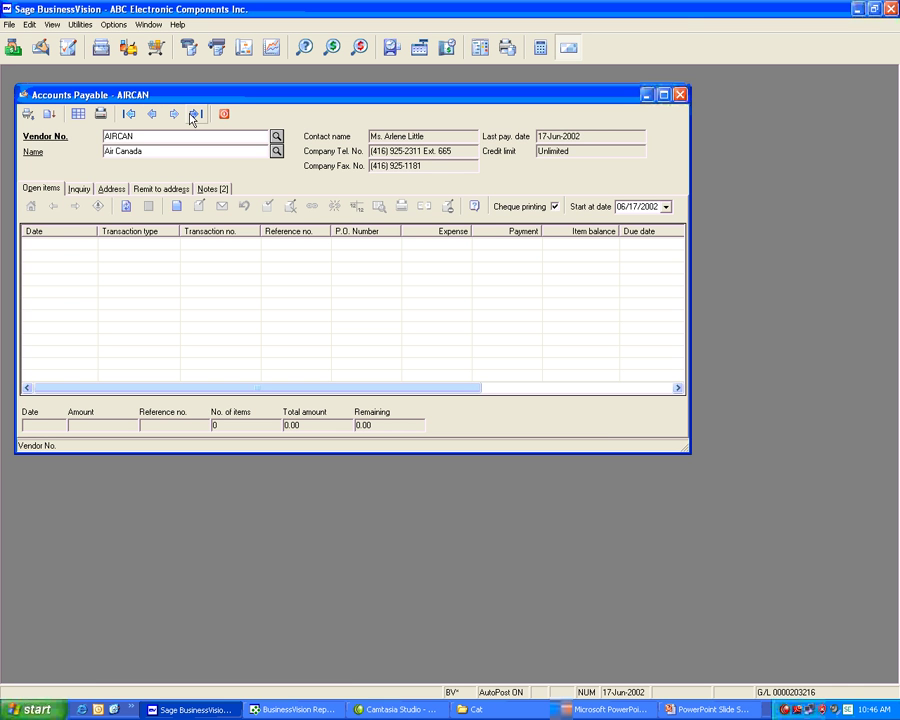
pyautogui.click(78, 189)
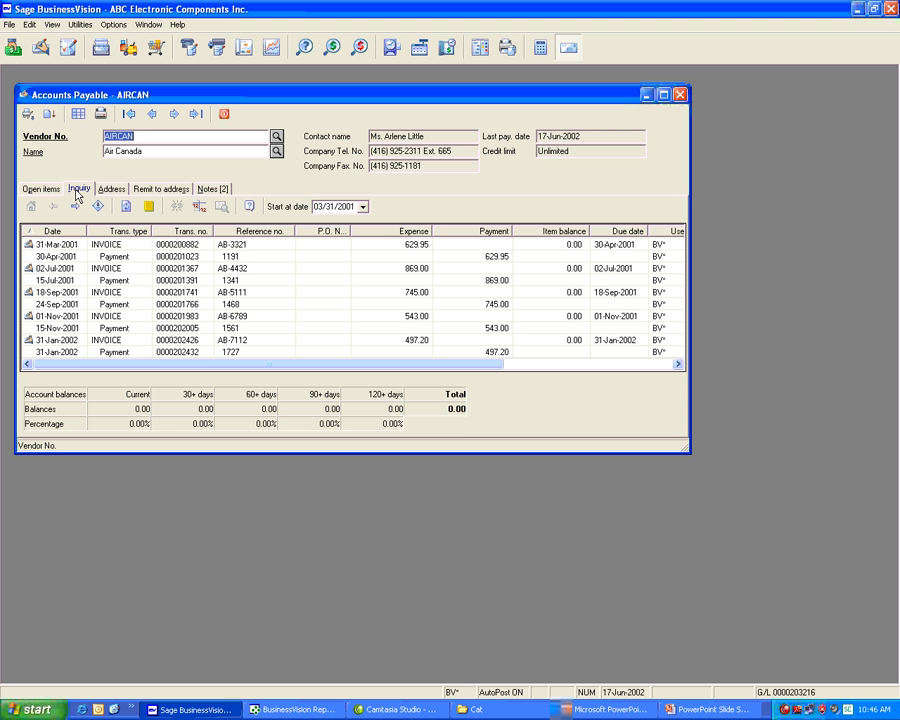
pyautogui.click(98, 207)
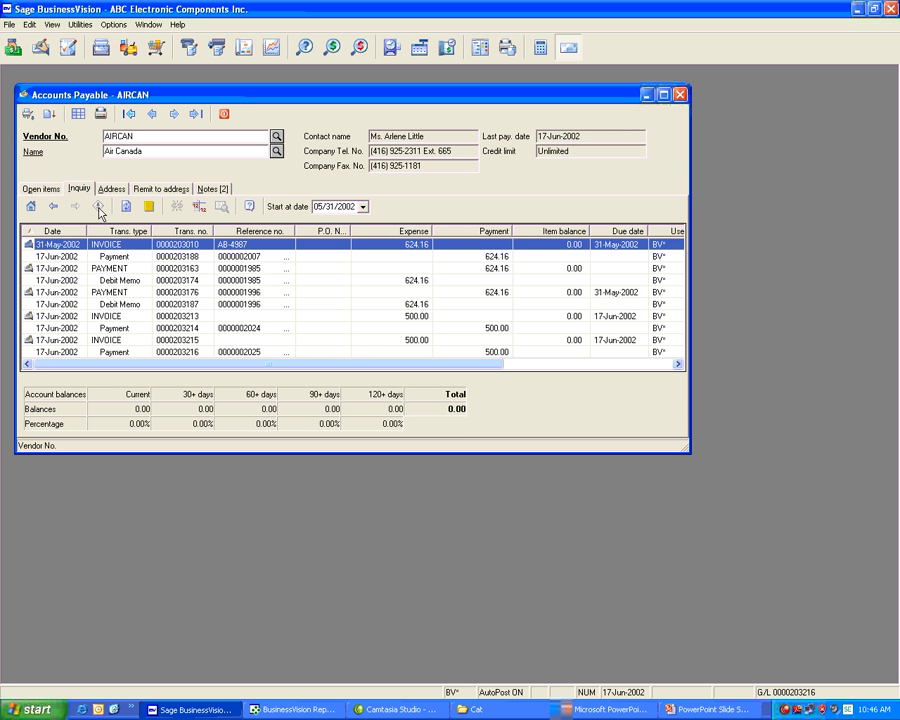
pyautogui.click(362, 340)
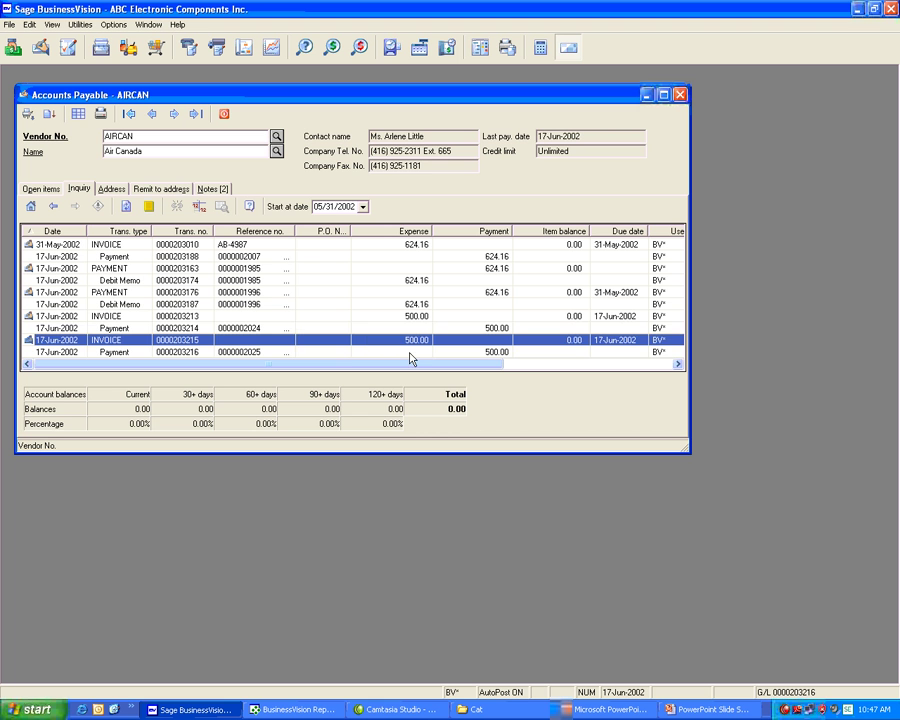
pyautogui.click(408, 352)
pyautogui.click(407, 342)
pyautogui.click(407, 352)
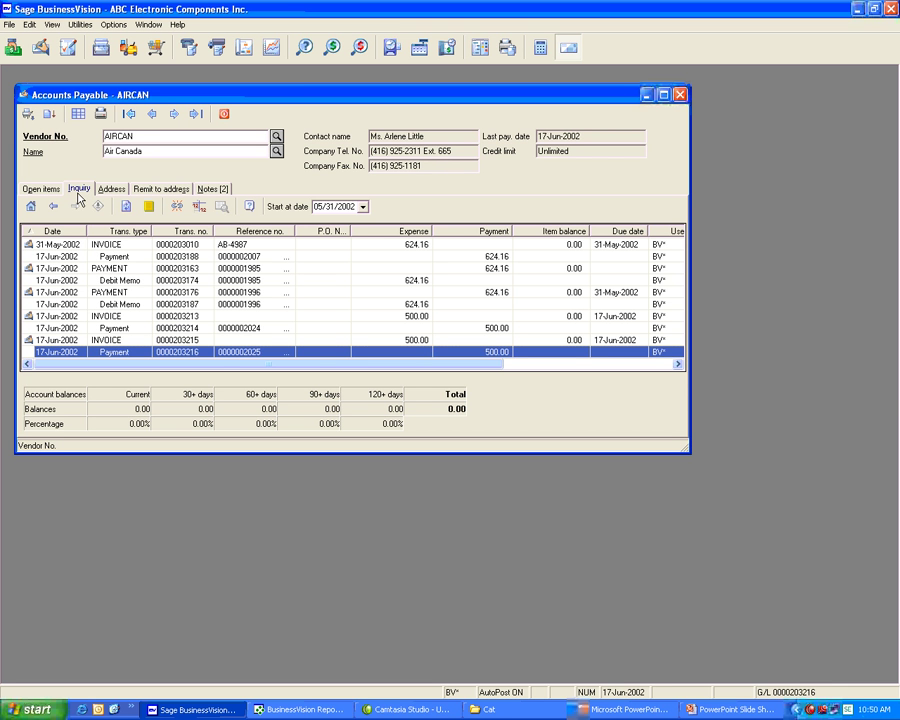
pyautogui.click(206, 344)
pyautogui.click(213, 355)
pyautogui.click(176, 207)
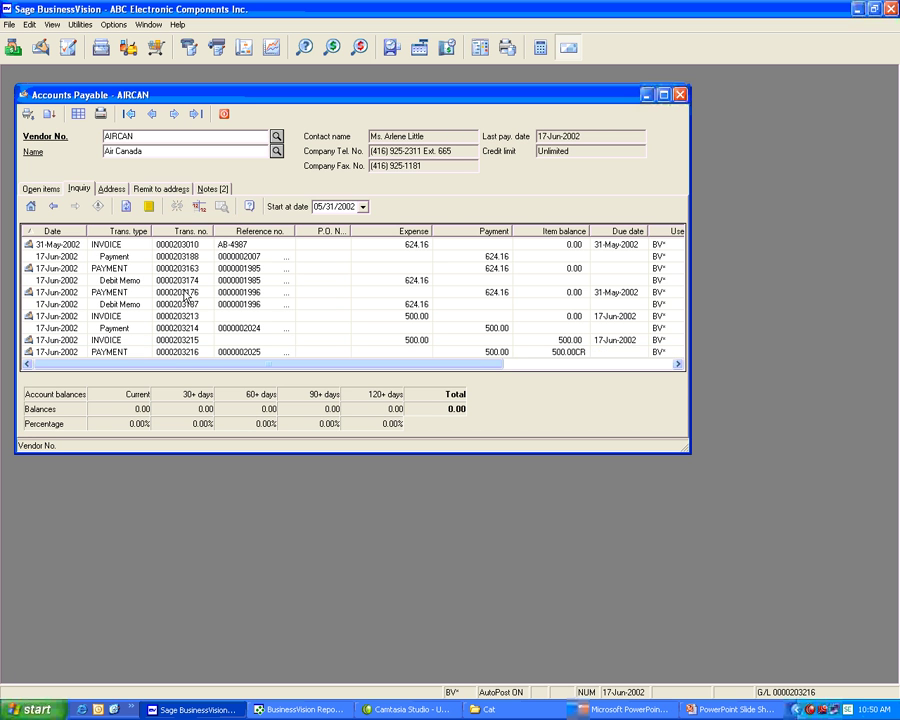
pyautogui.click(34, 190)
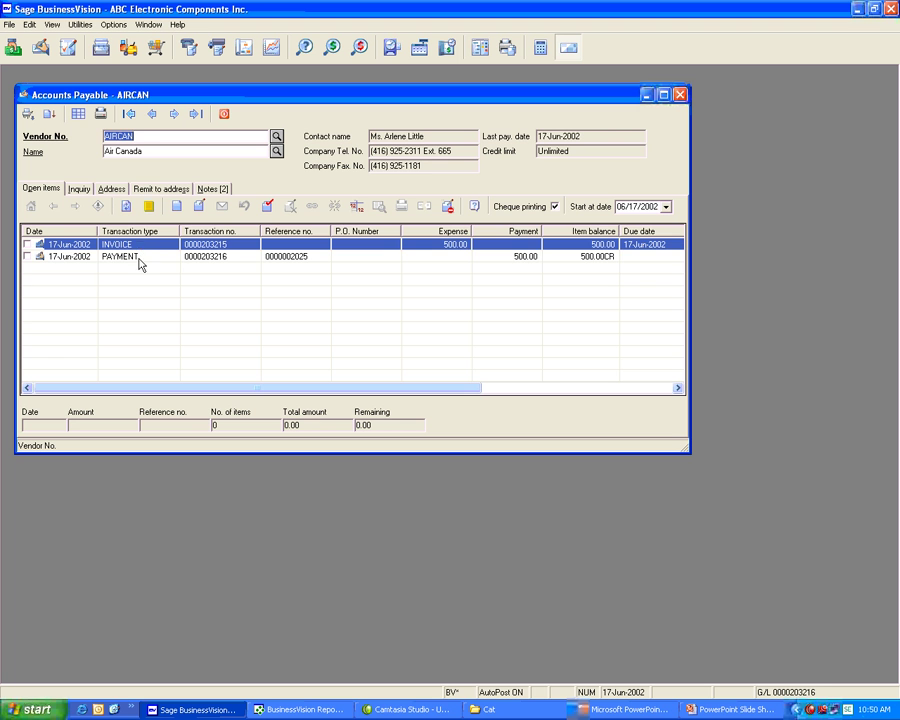
pyautogui.click(139, 258)
pyautogui.click(139, 245)
pyautogui.click(160, 257)
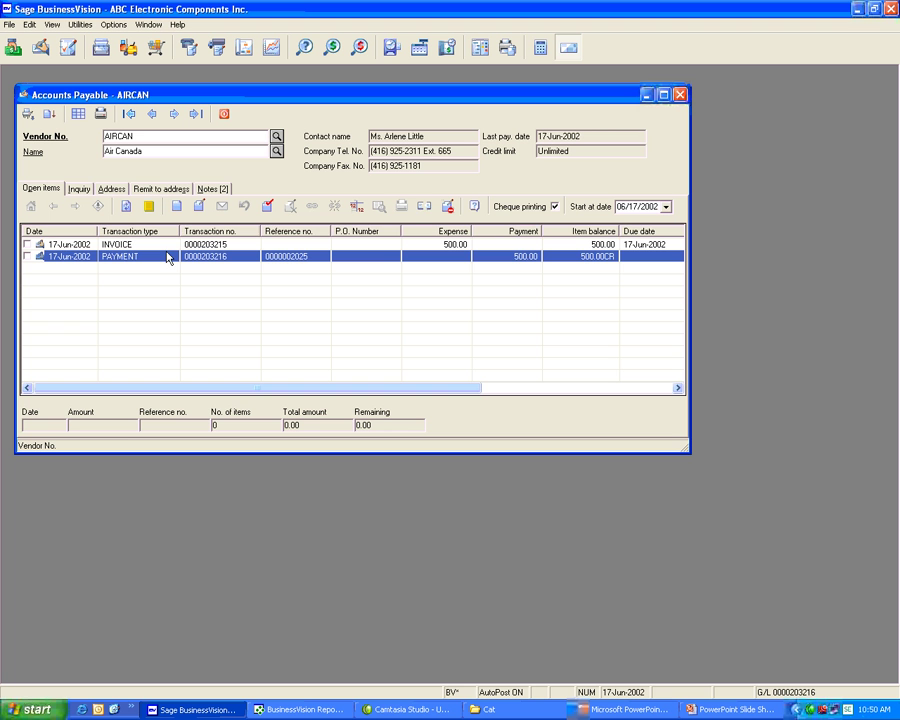
pyautogui.click(424, 207)
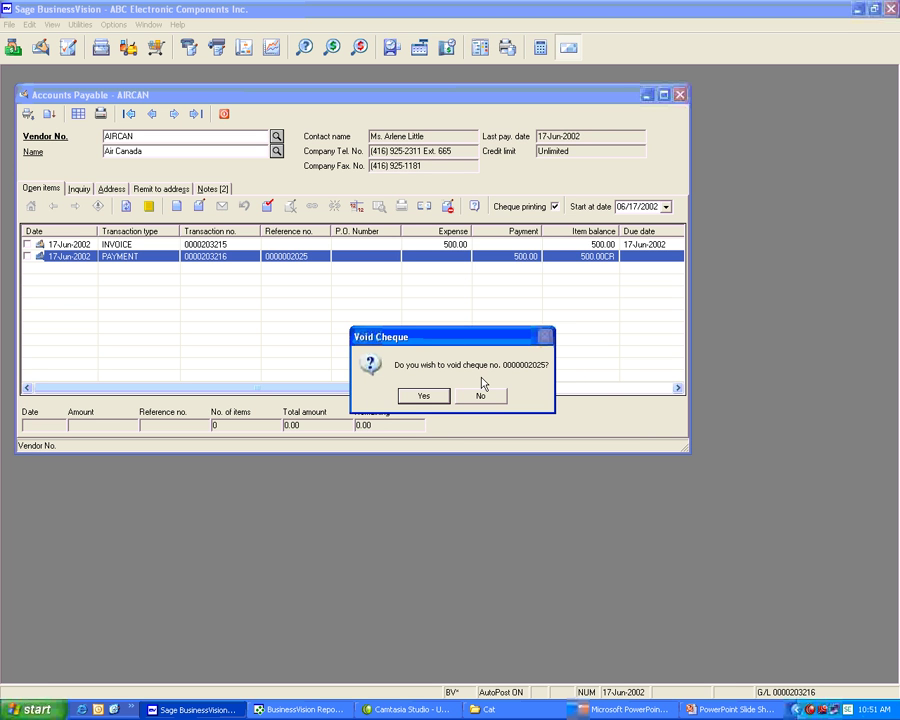
pyautogui.click(424, 397)
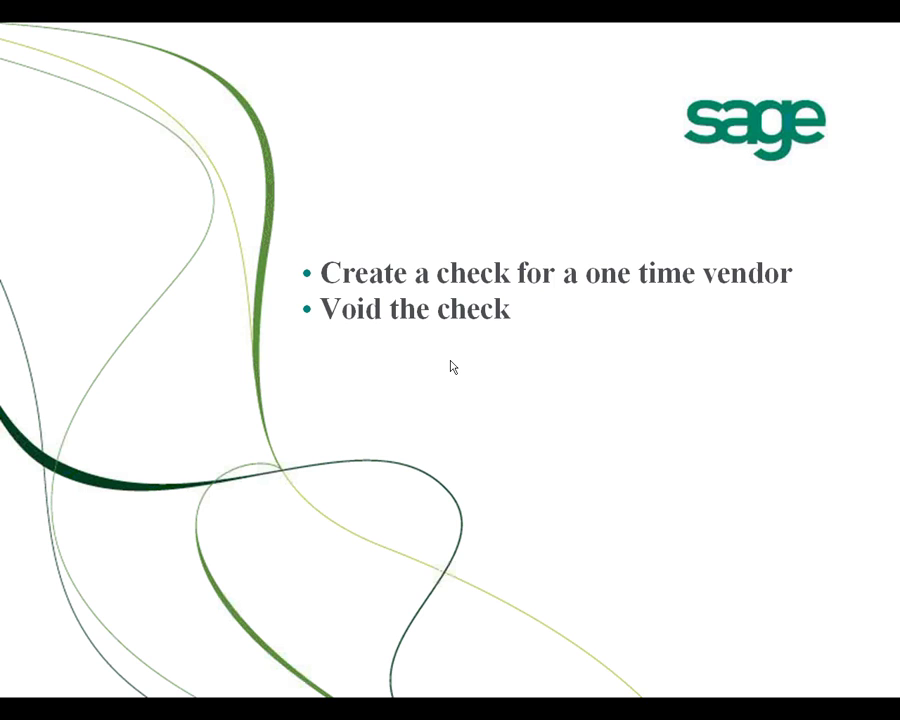
pyautogui.hotkey('alt', 'Tab')
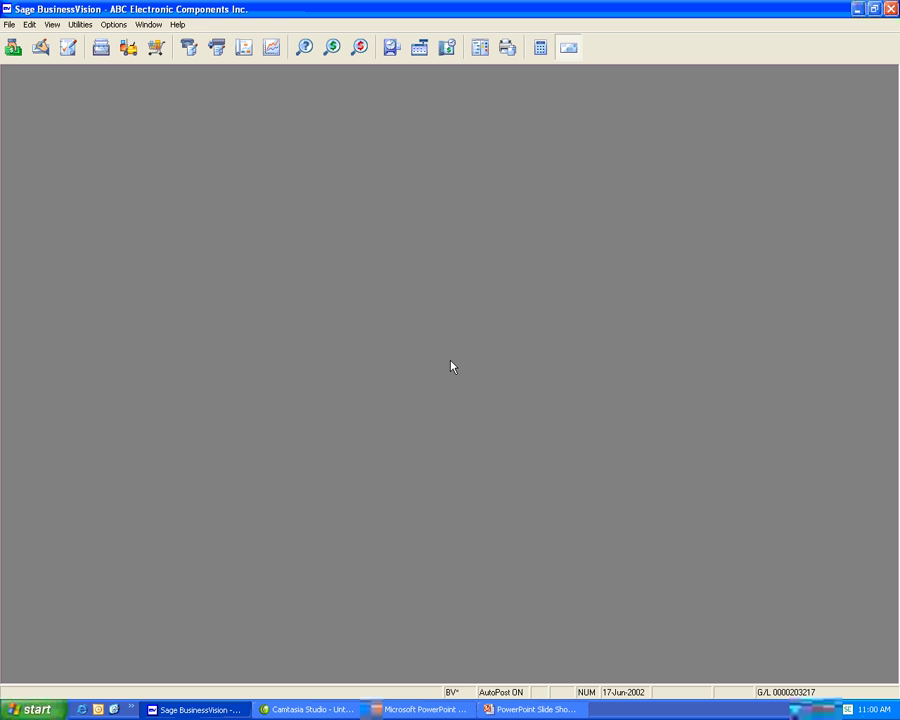
# Step: Start a one-time vendor instant cheque, entering the payee's name, street address and city
pyautogui.click(80, 24)
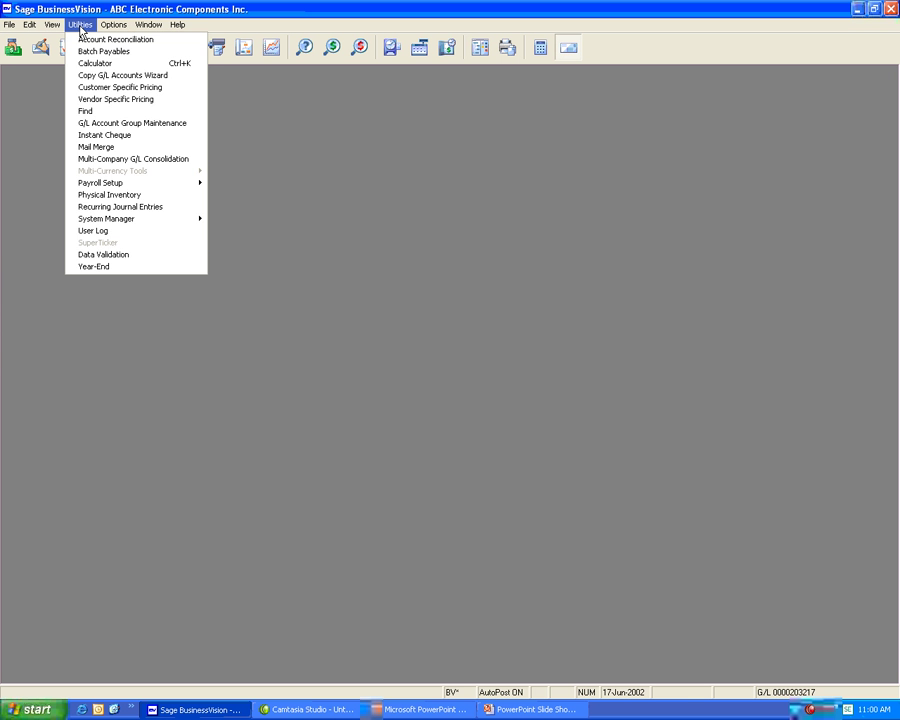
pyautogui.click(118, 135)
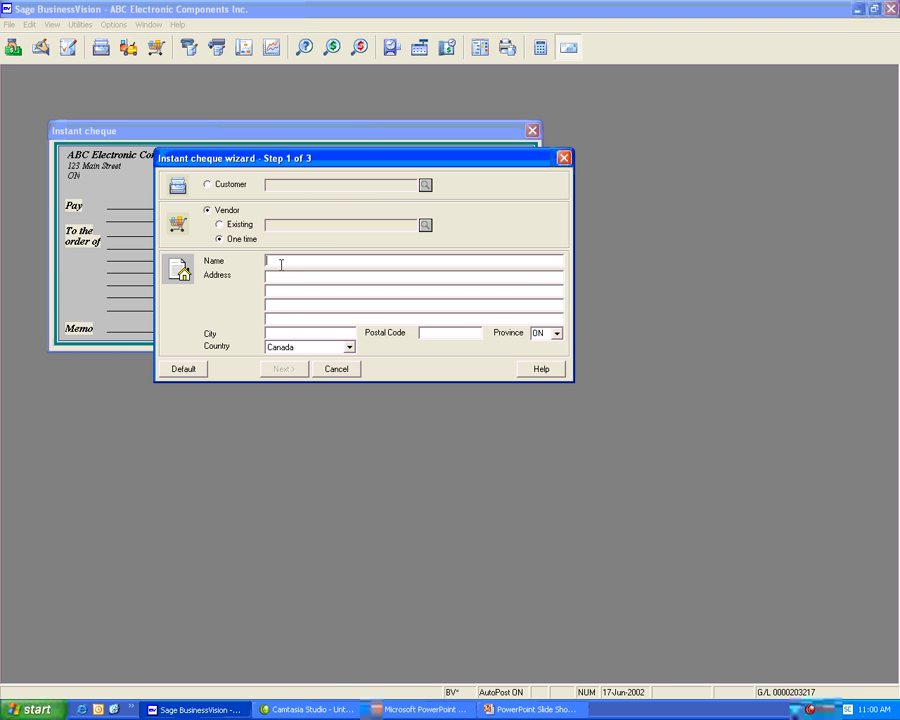
pyautogui.write('John Smith')
pyautogui.press('Tab')
pyautogui.write('123 Main Street')
pyautogui.click(318, 333)
pyautogui.write('Toronto')
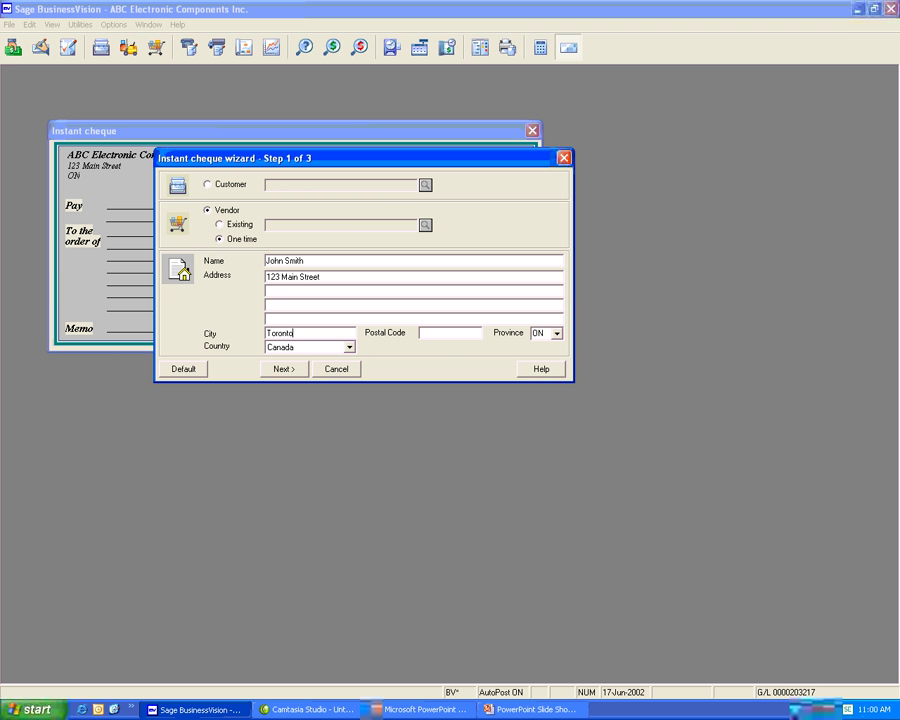
pyautogui.click(291, 373)
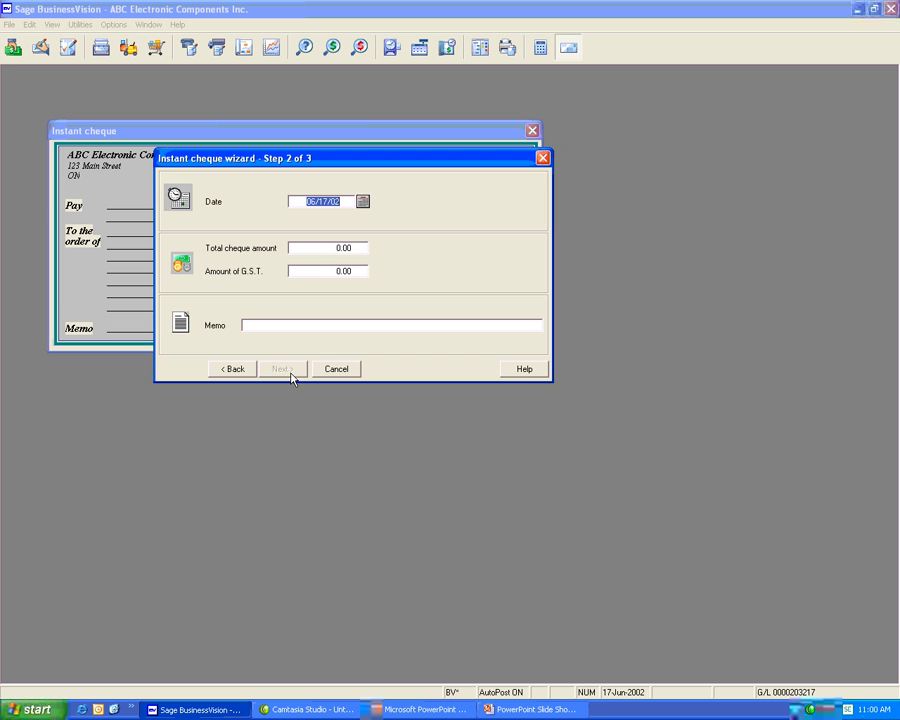
# Step: Enter a 500.00 cheque total with the memo 'Ticket' and continue to the account step
pyautogui.click(323, 248)
pyautogui.write('500')
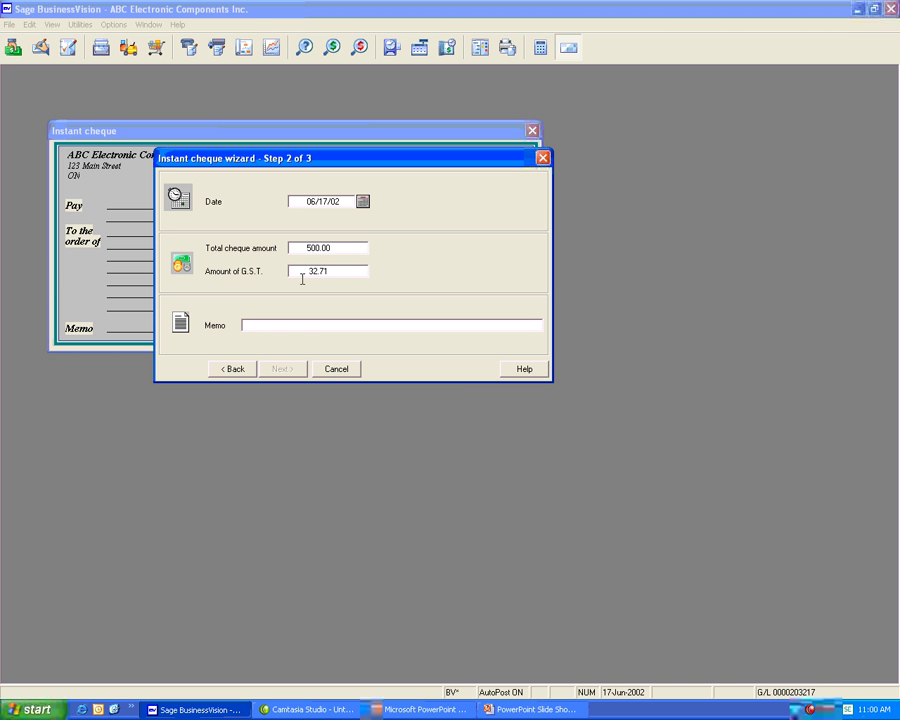
pyautogui.click(273, 326)
pyautogui.write('ick')
pyautogui.write(' t')
pyautogui.press('BackSpace')
pyautogui.press('BackSpace')
pyautogui.write('e')
pyautogui.press('BackSpace')
pyautogui.press('BackSpace')
pyautogui.press('BackSpace')
pyautogui.press('BackSpace')
pyautogui.write('Ticket')
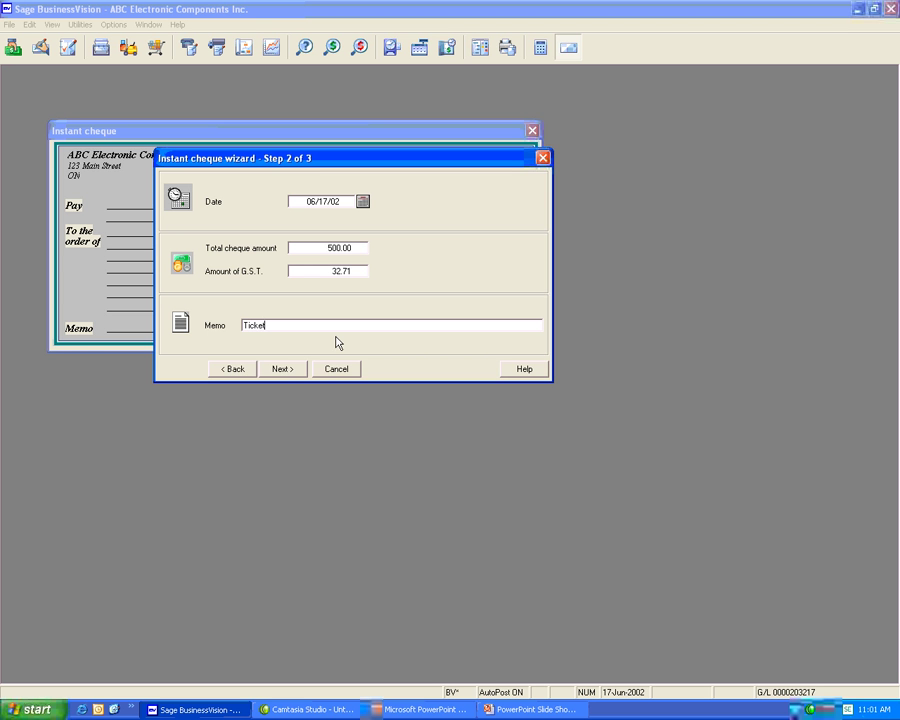
pyautogui.click(285, 368)
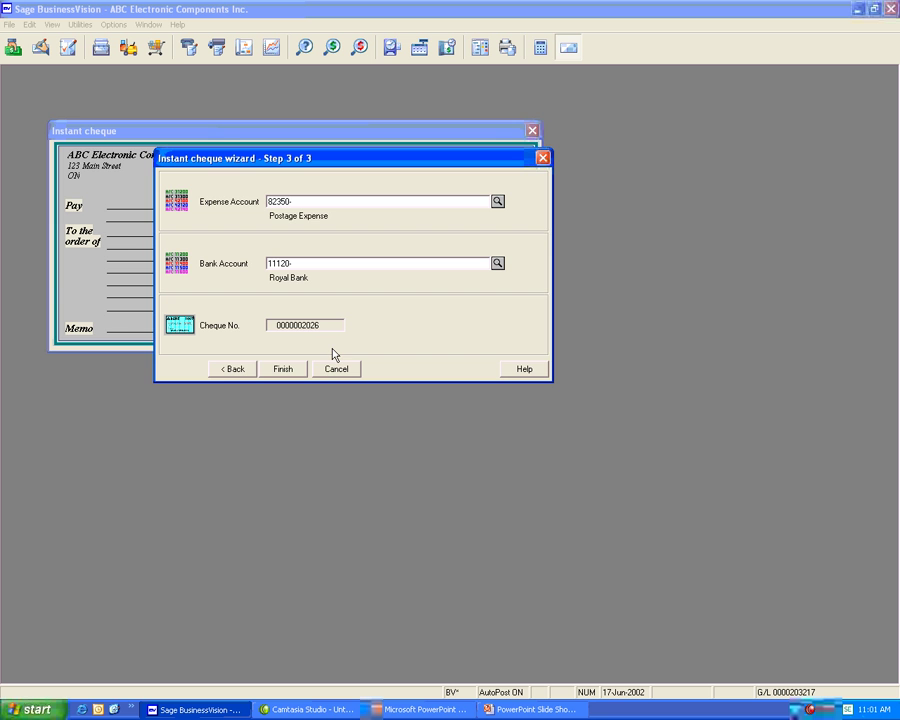
pyautogui.click(284, 370)
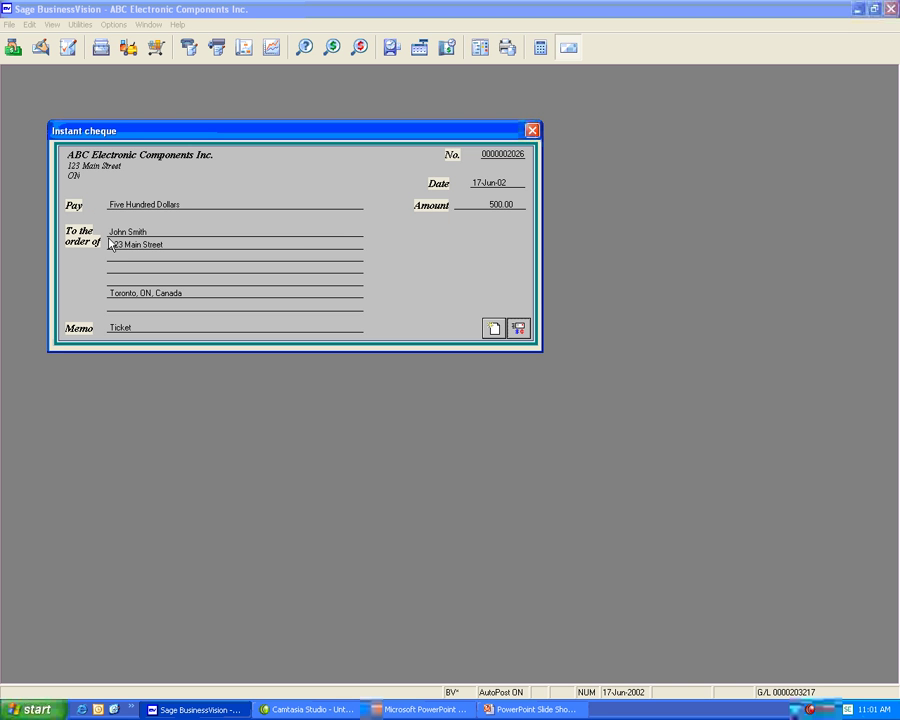
pyautogui.click(522, 332)
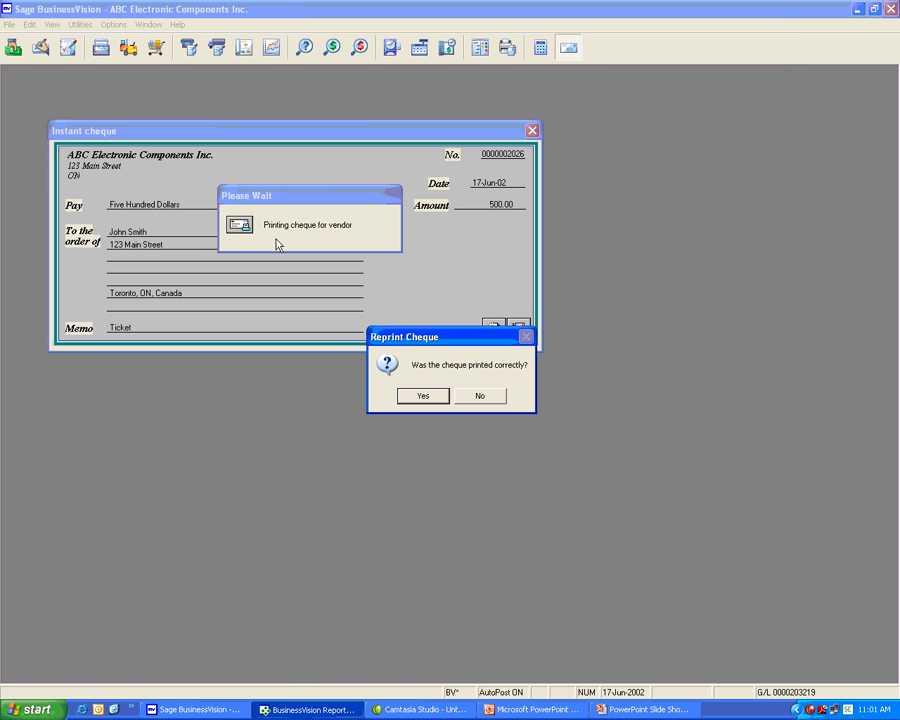
pyautogui.click(328, 712)
pyautogui.click(328, 712)
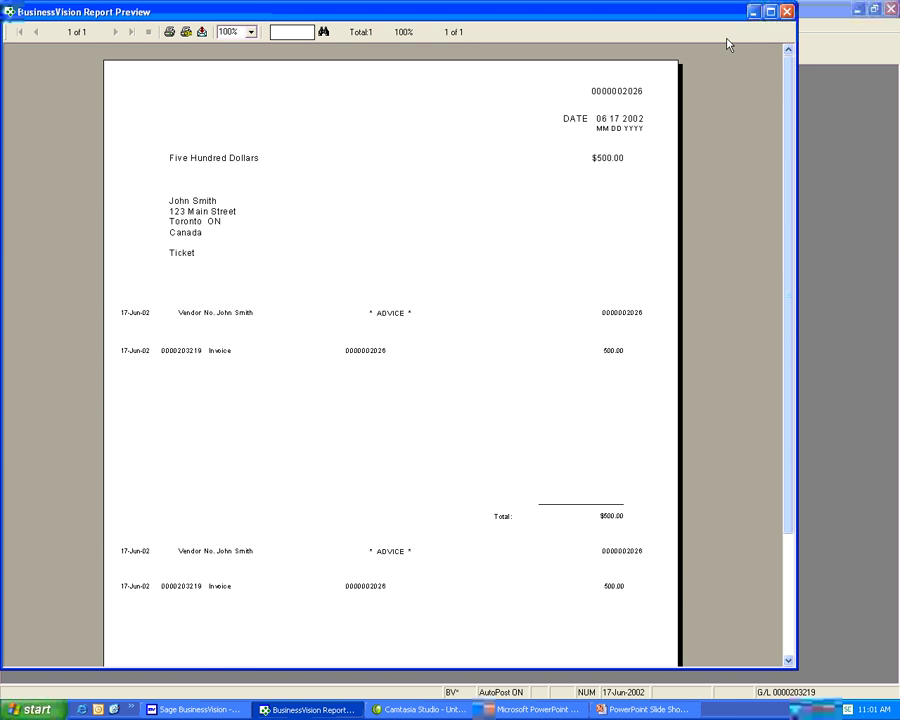
pyautogui.click(787, 11)
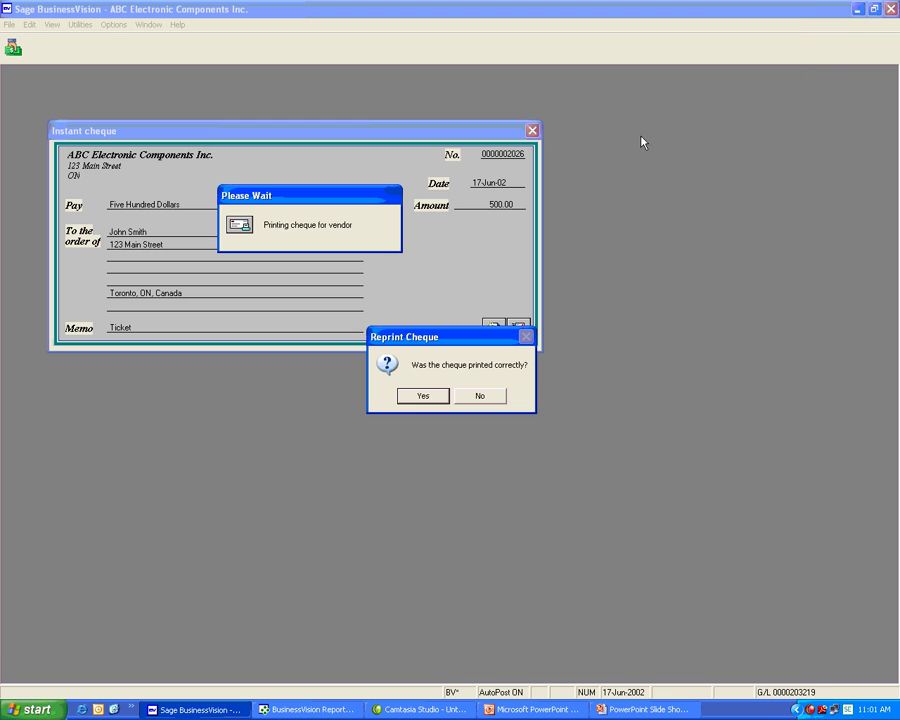
pyautogui.click(427, 397)
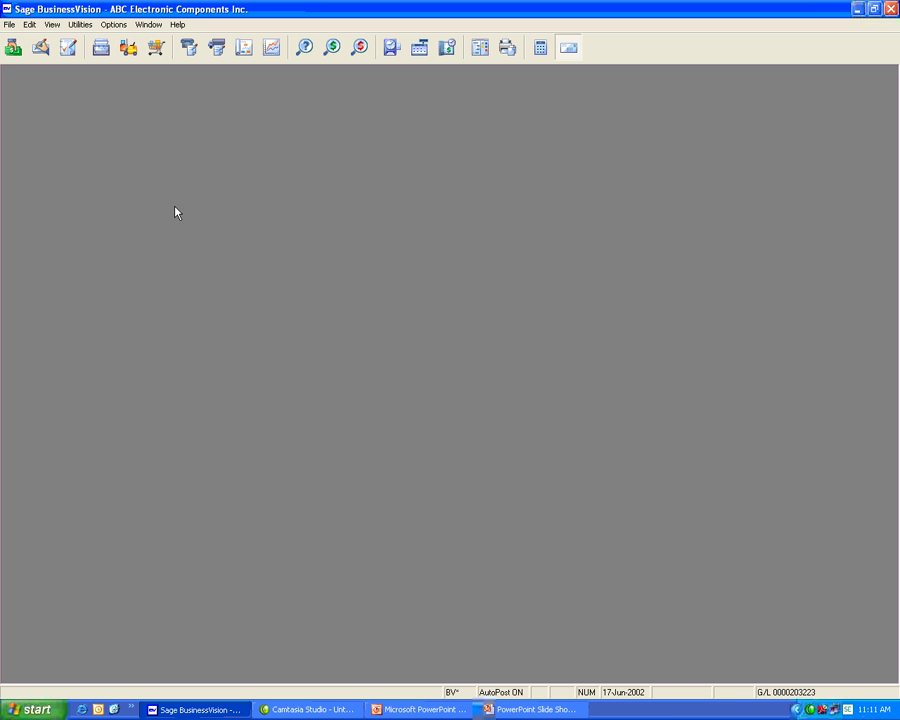
# Step: Load the one-time vendor ~1TIME into Accounts Payable from the Vendor Mini Browser
pyautogui.click(40, 47)
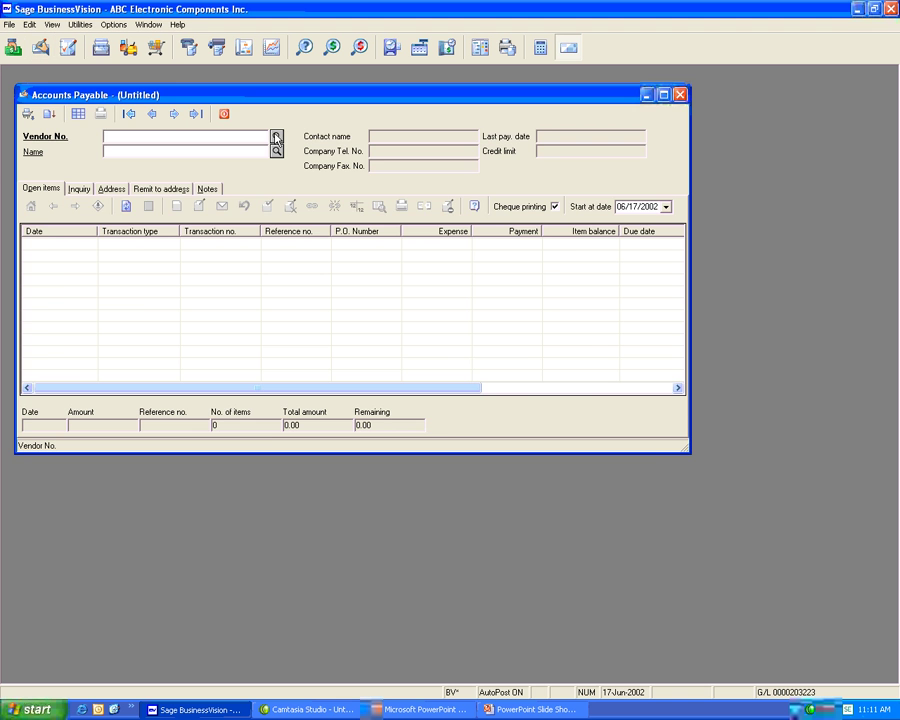
pyautogui.click(276, 137)
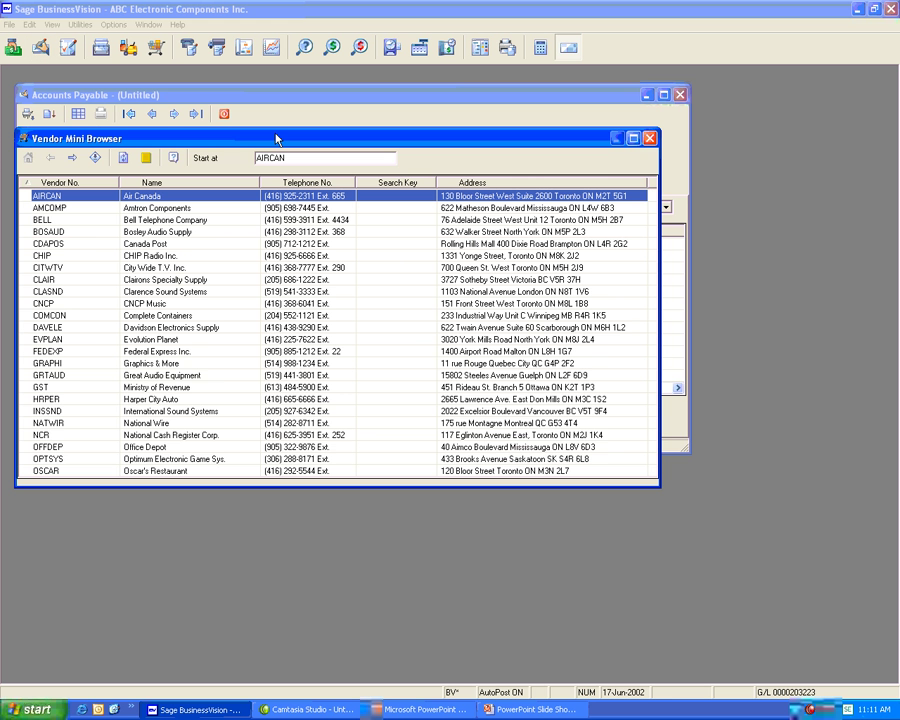
pyautogui.click(96, 159)
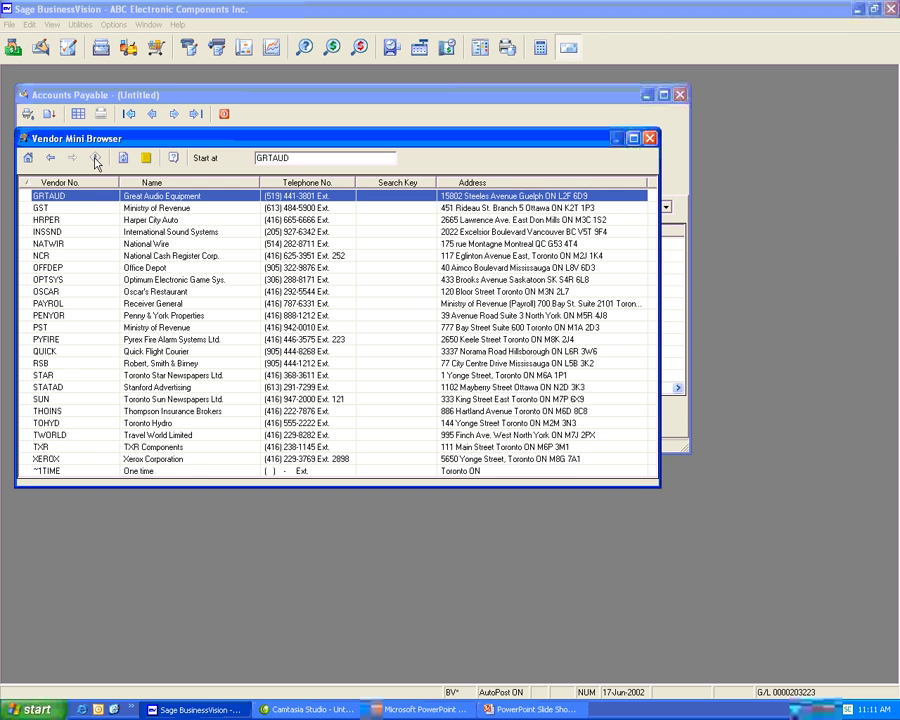
pyautogui.click(100, 471)
pyautogui.doubleClick(102, 474)
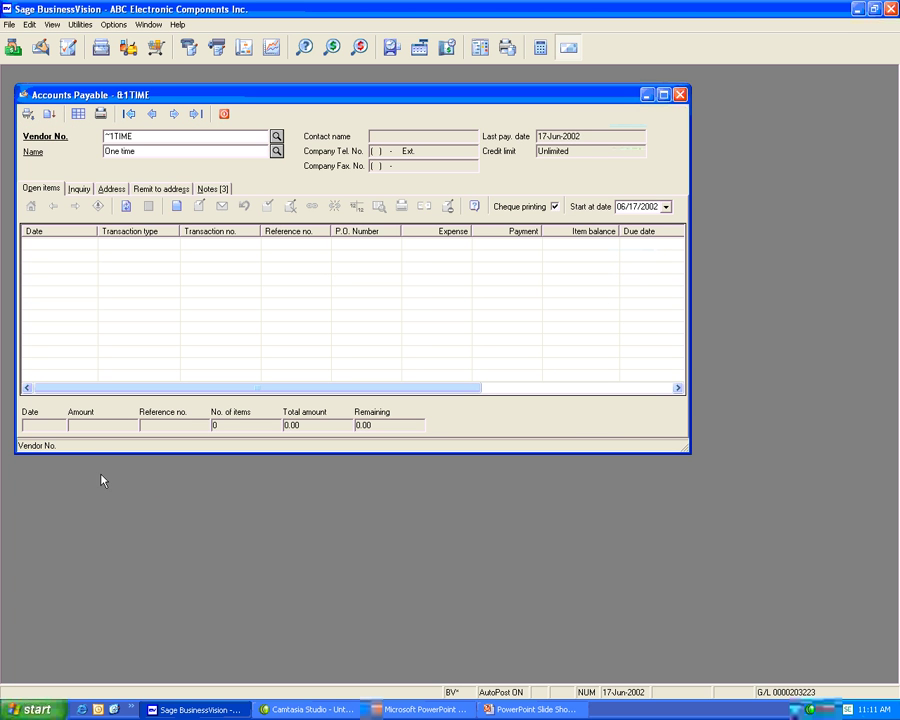
pyautogui.click(79, 190)
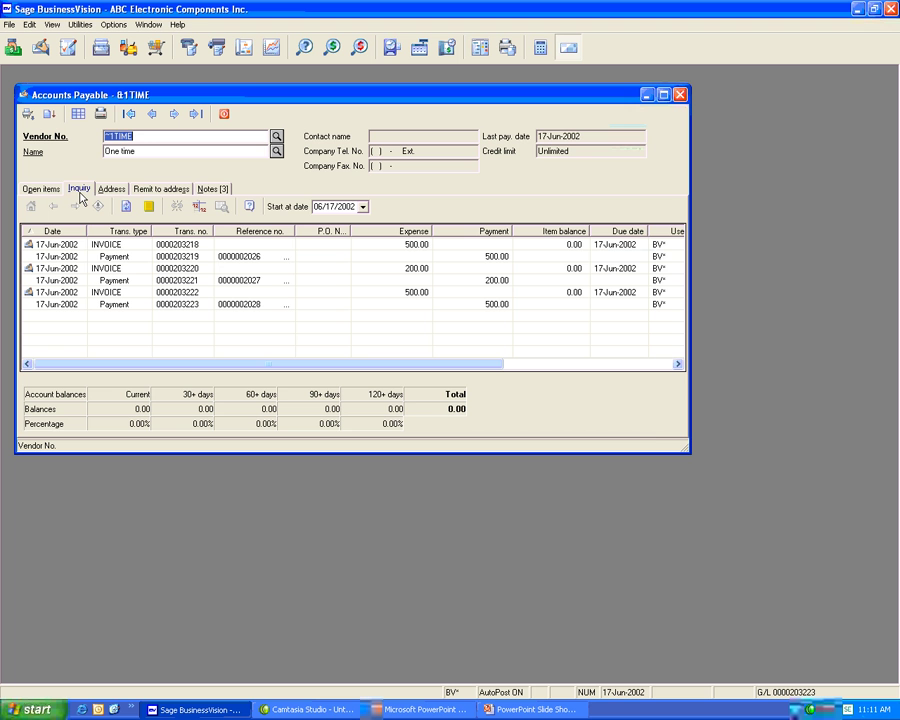
pyautogui.click(131, 258)
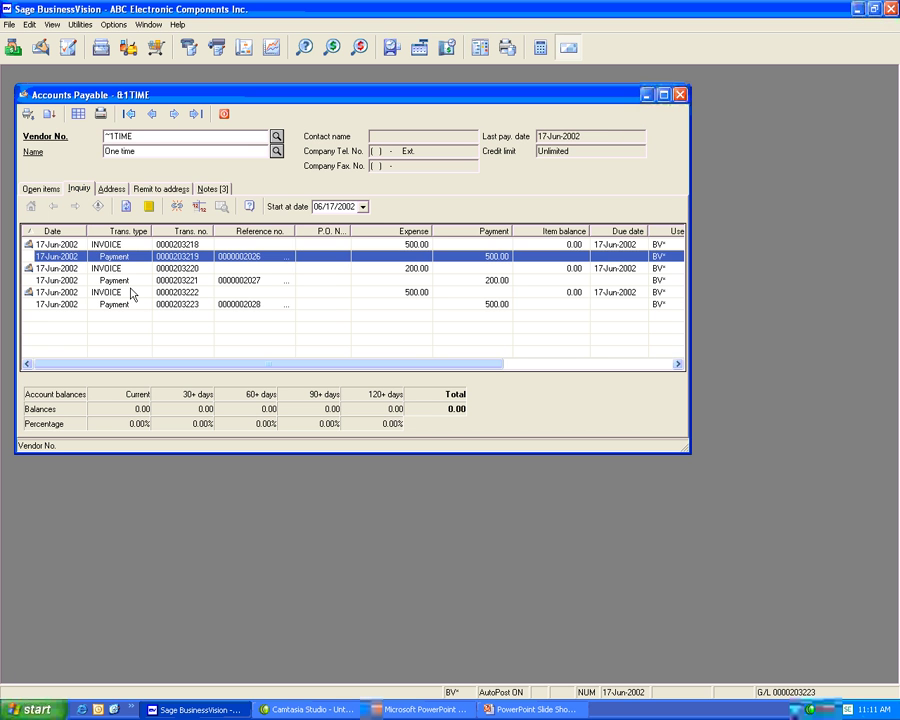
pyautogui.click(131, 281)
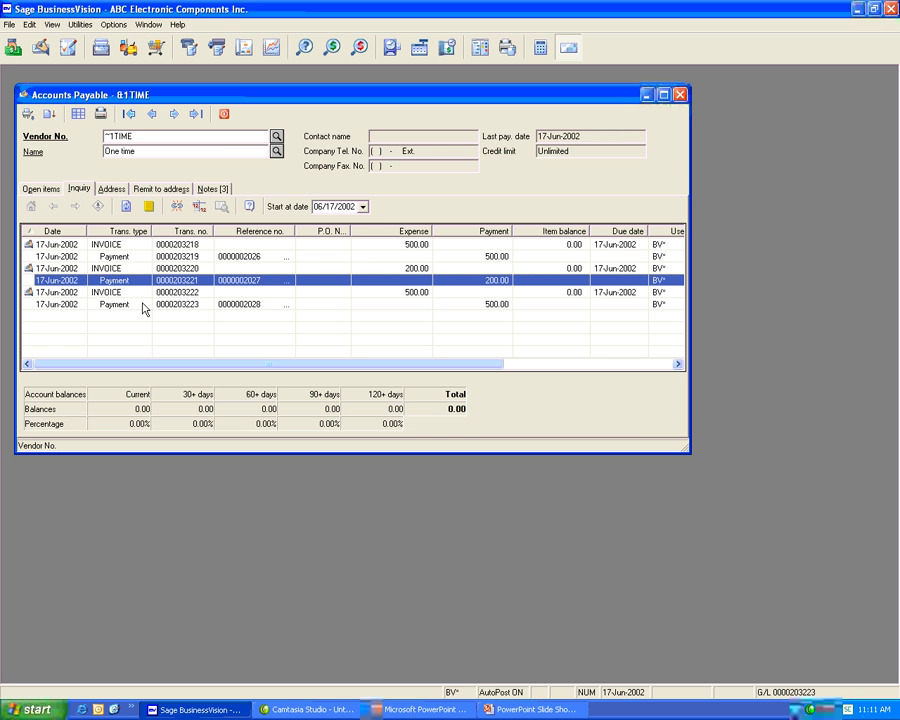
pyautogui.click(143, 305)
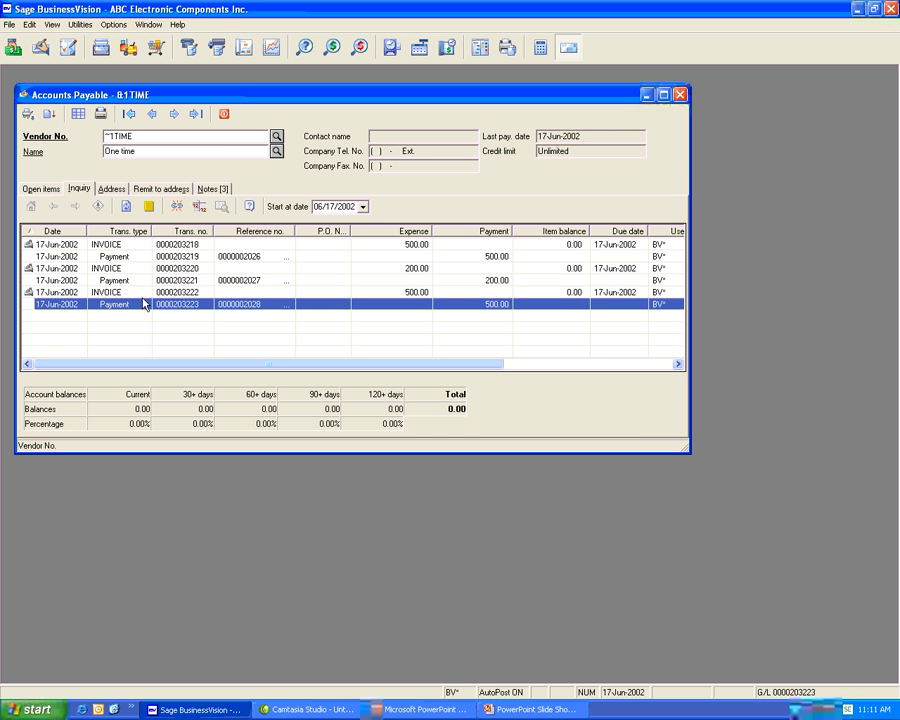
pyautogui.click(128, 258)
pyautogui.click(127, 281)
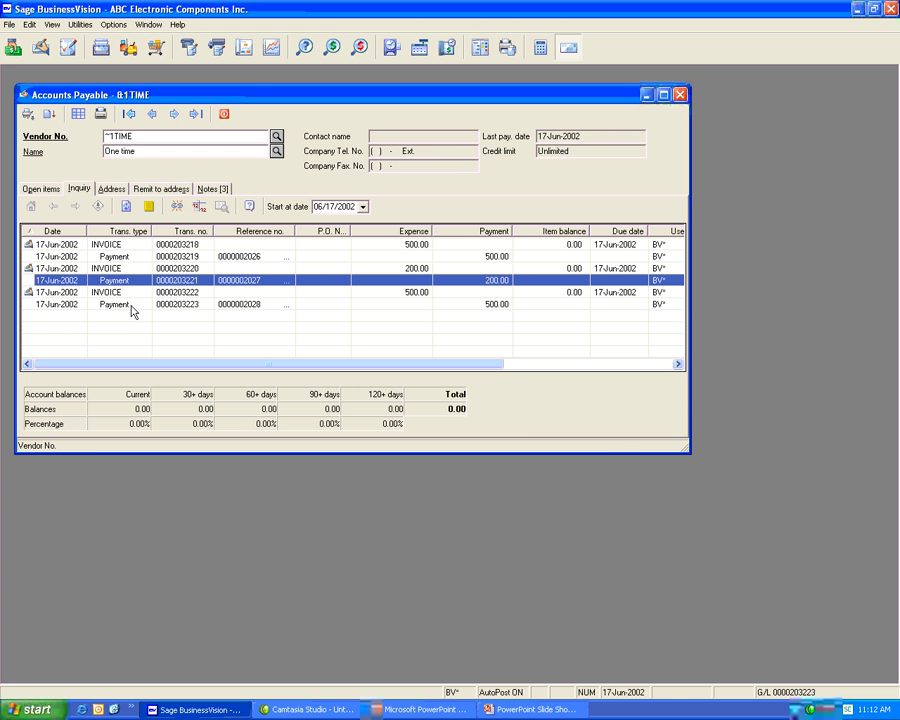
pyautogui.click(265, 257)
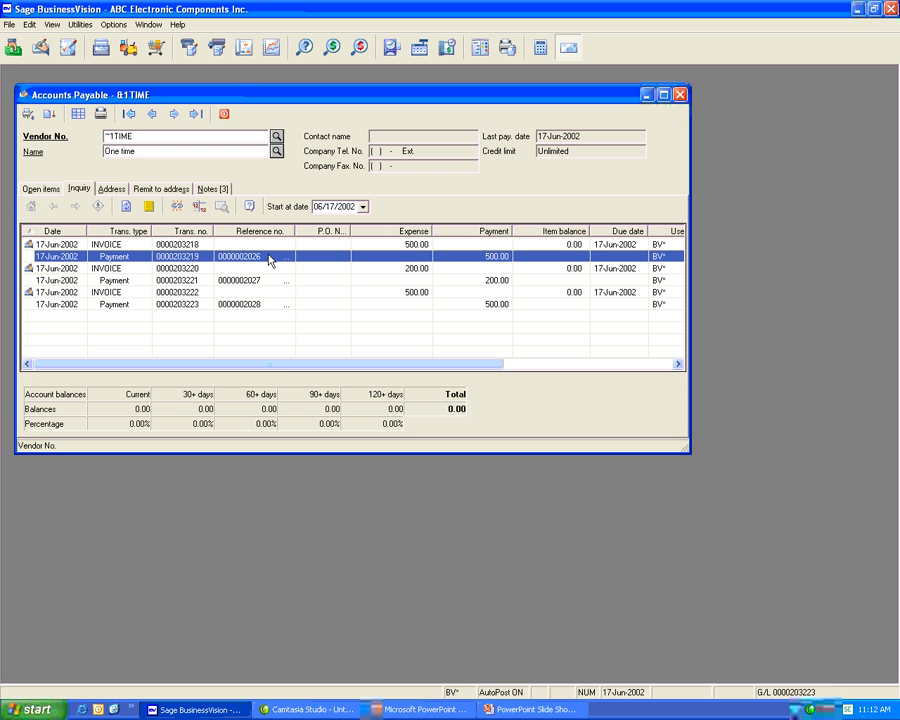
pyautogui.click(224, 191)
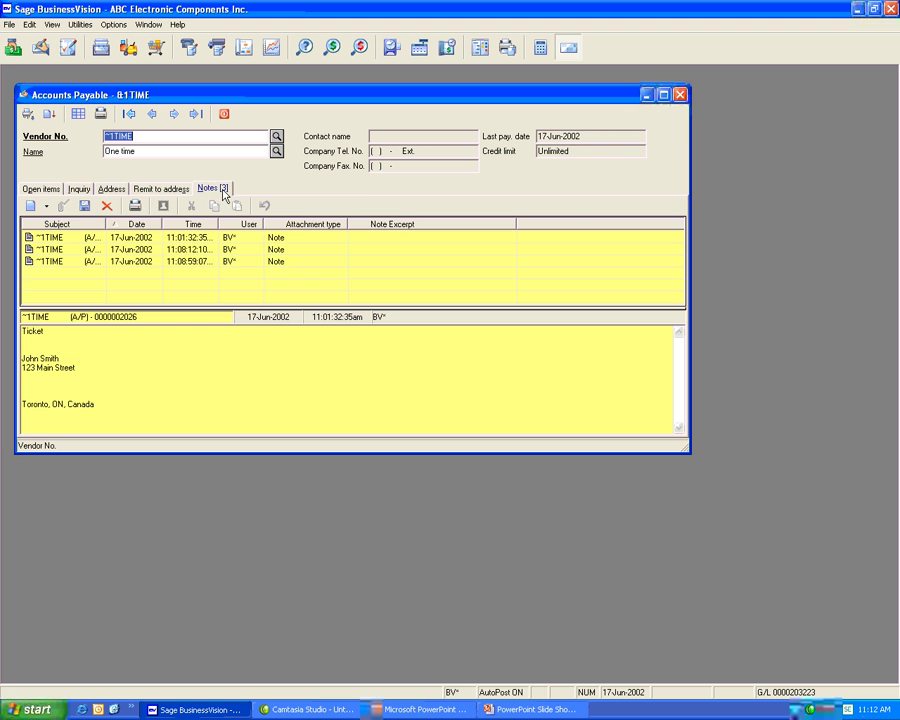
pyautogui.moveTo(108, 224); pyautogui.dragTo(163, 223)
pyautogui.click(148, 238)
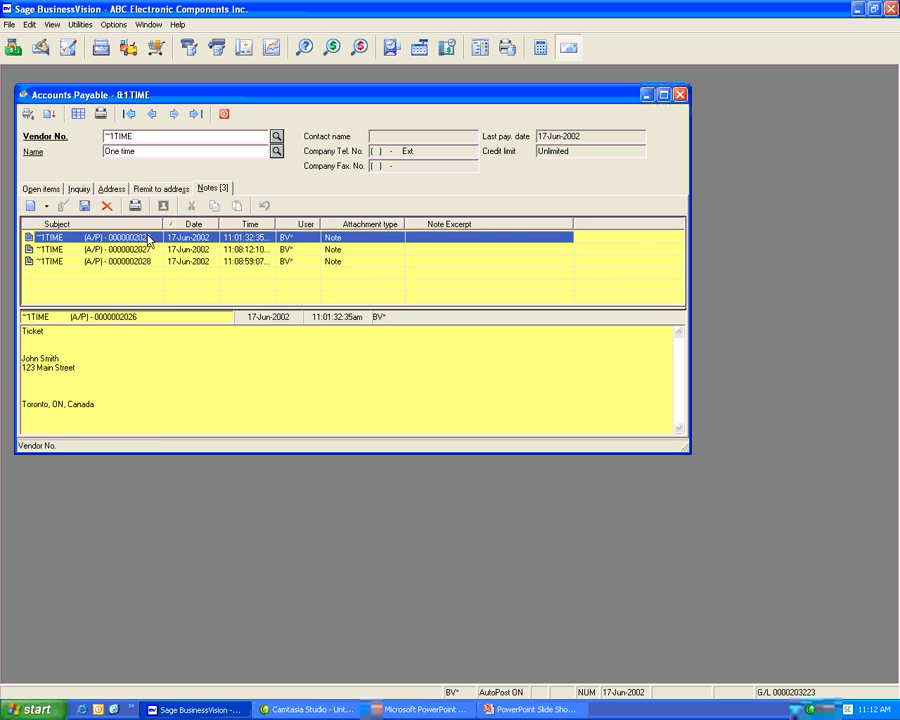
pyautogui.click(144, 261)
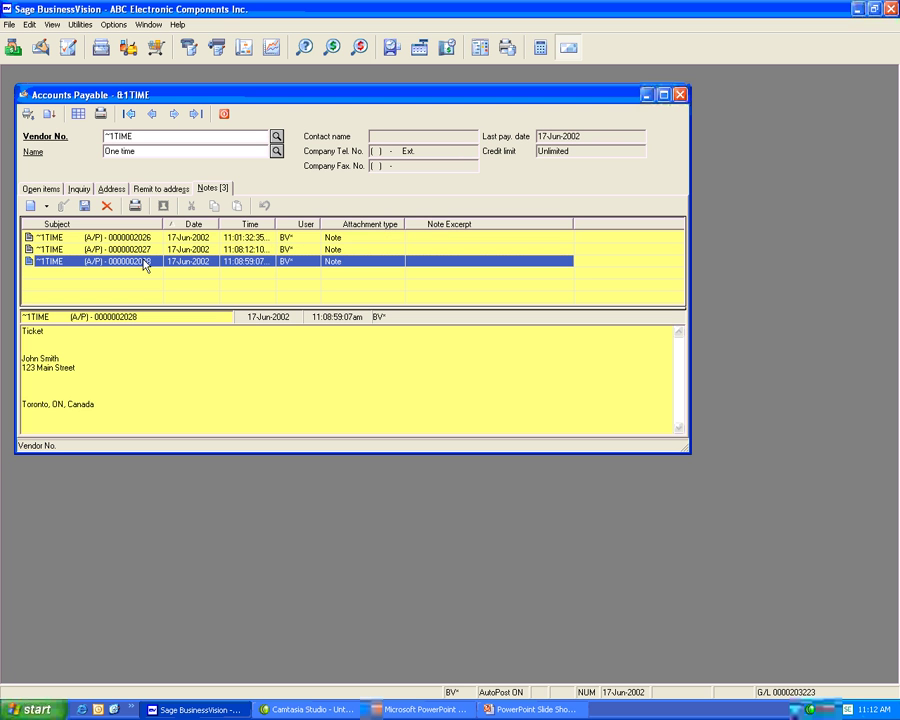
pyautogui.click(146, 239)
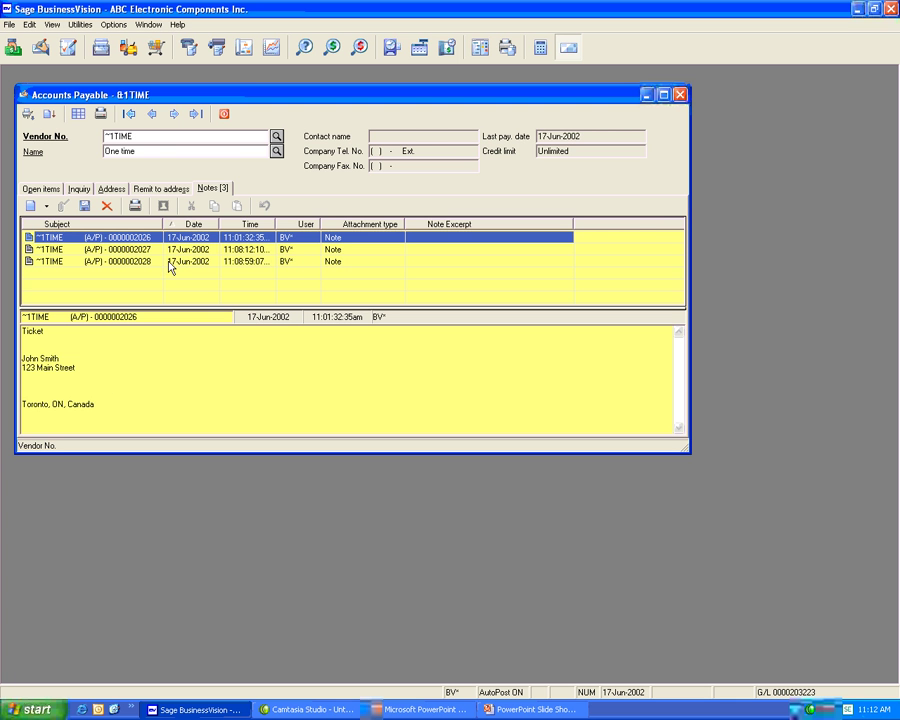
pyautogui.click(140, 250)
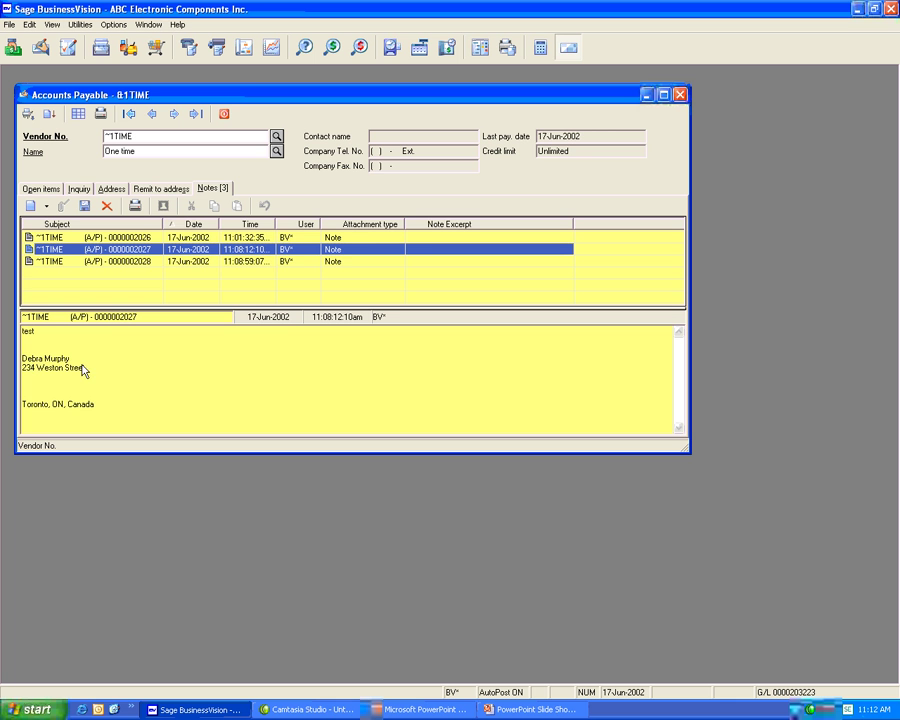
pyautogui.click(149, 262)
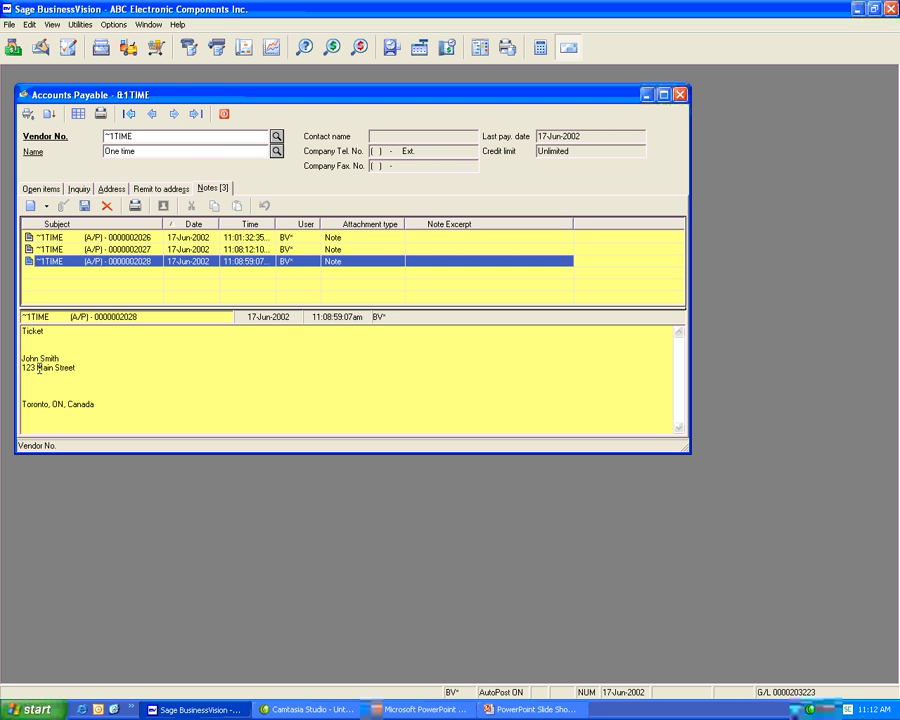
pyautogui.click(152, 238)
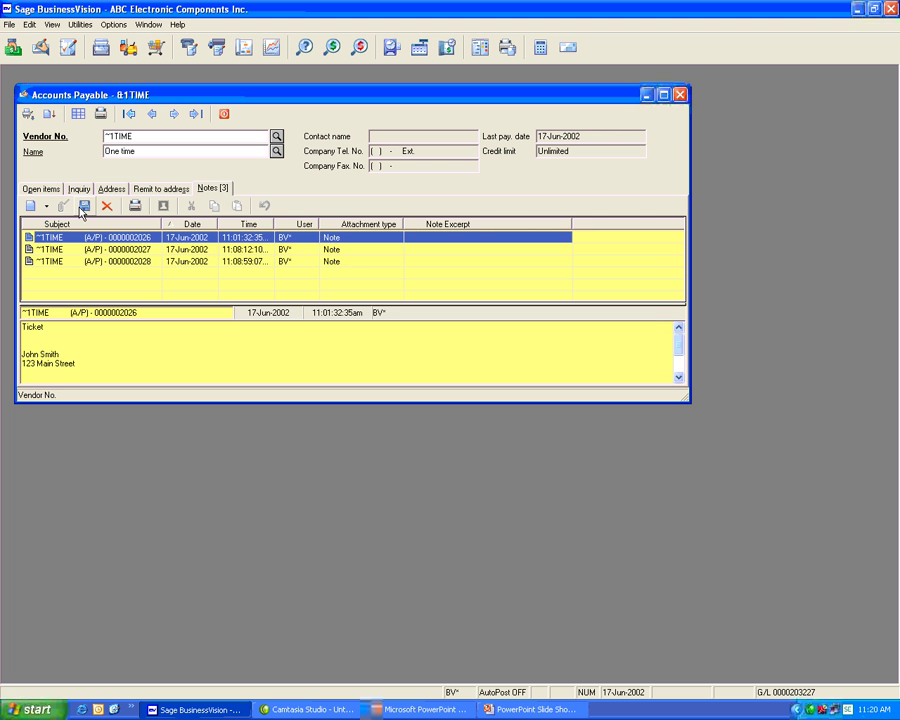
pyautogui.click(77, 190)
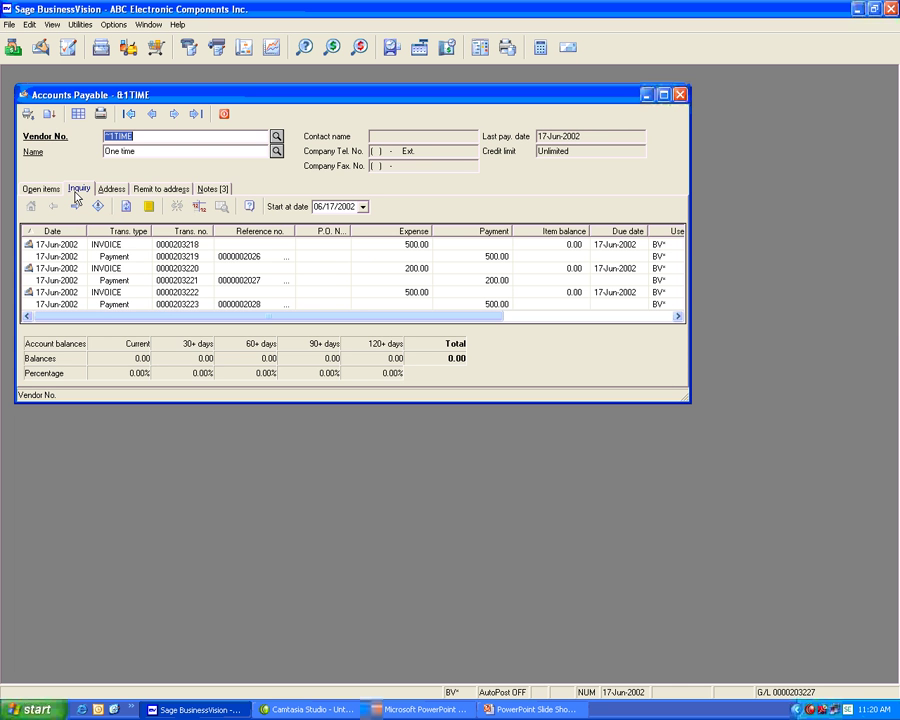
pyautogui.click(251, 259)
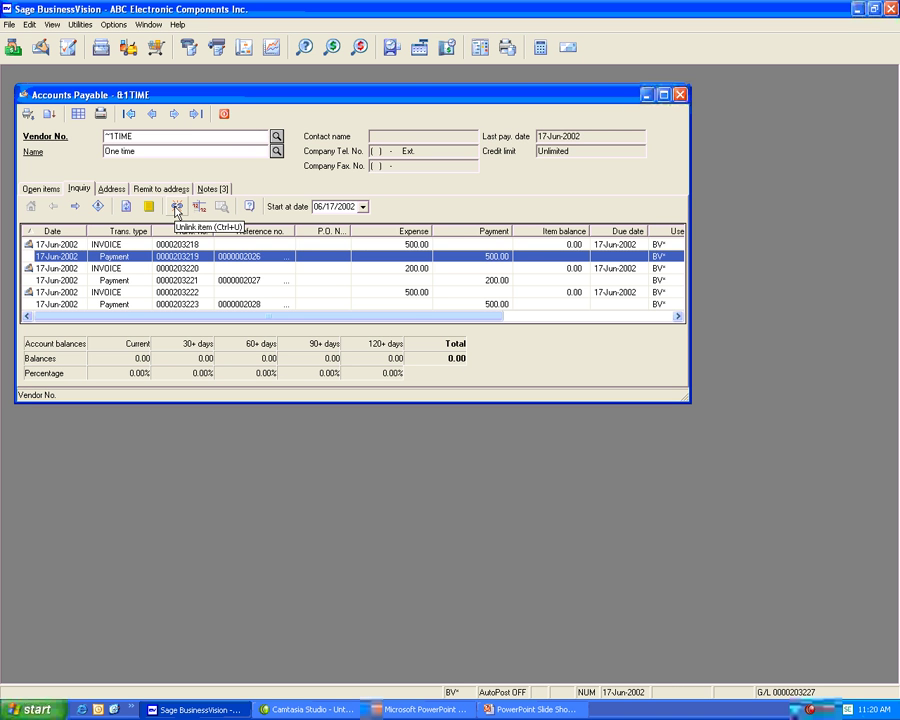
pyautogui.click(177, 207)
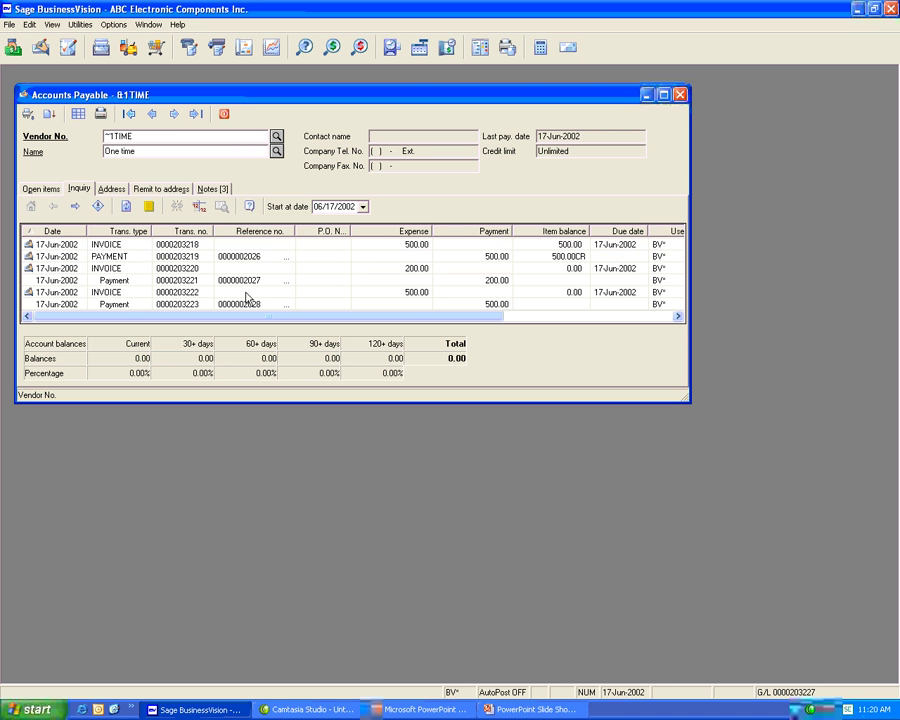
pyautogui.click(38, 189)
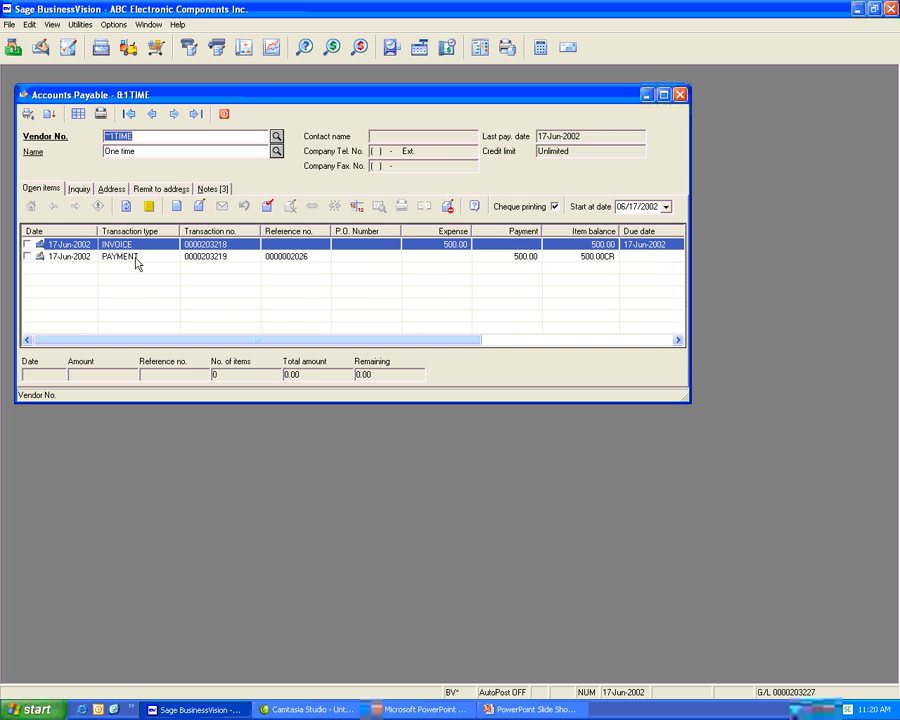
pyautogui.click(137, 260)
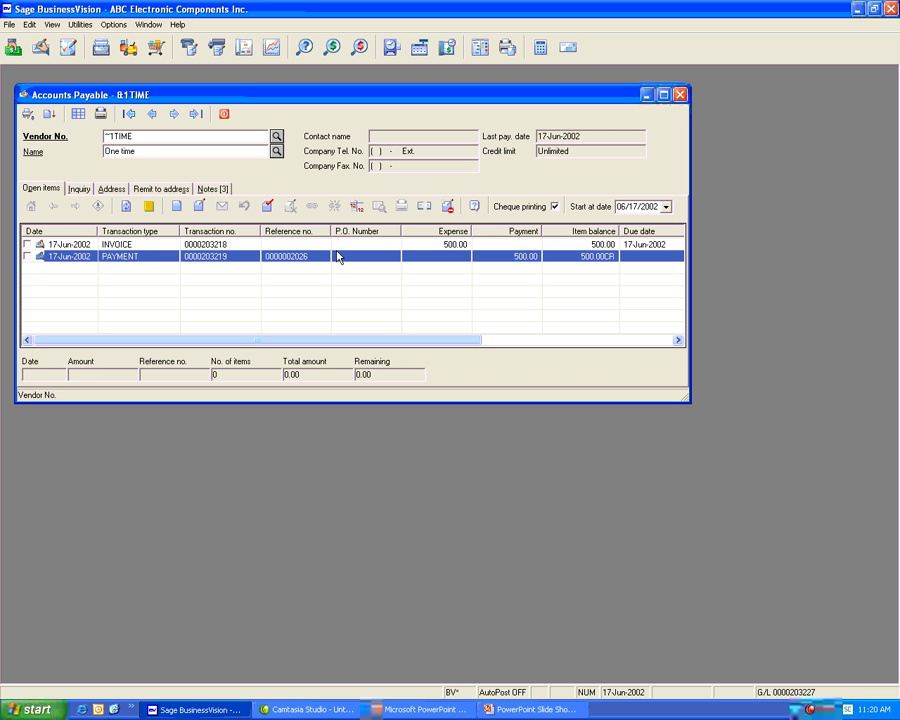
pyautogui.click(425, 207)
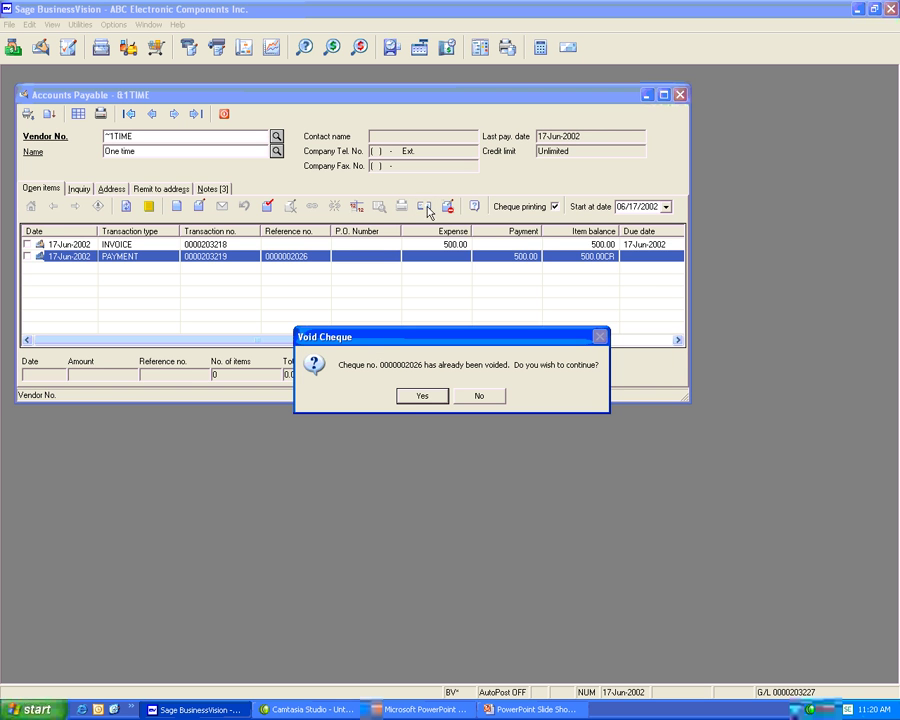
pyautogui.click(421, 396)
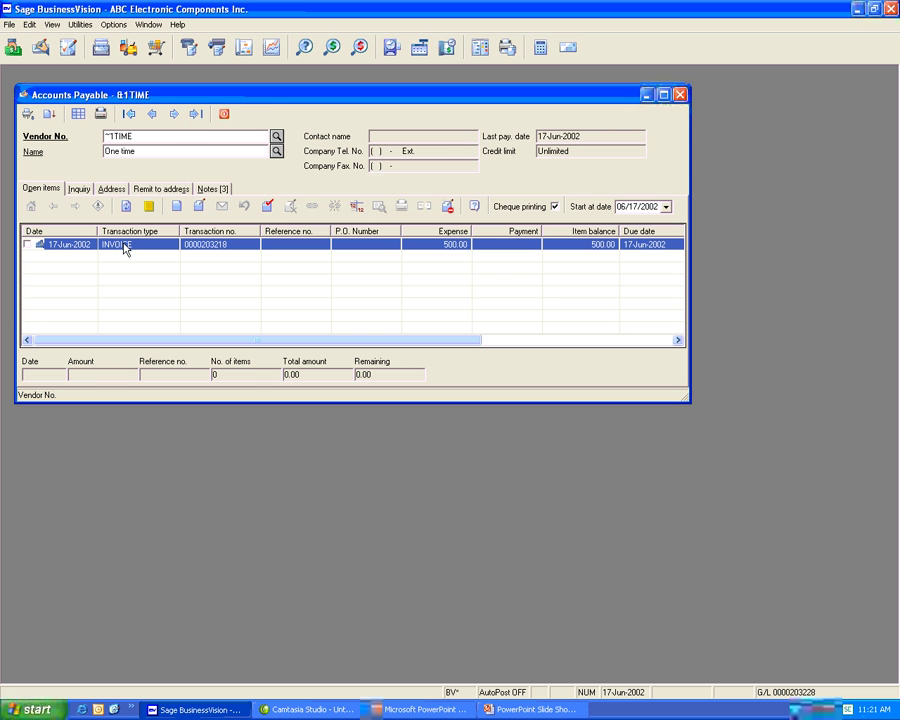
# Step: Review the invoice's G.S.T. and Postage Expense journal lines, then start a new A/P transaction
pyautogui.click(357, 208)
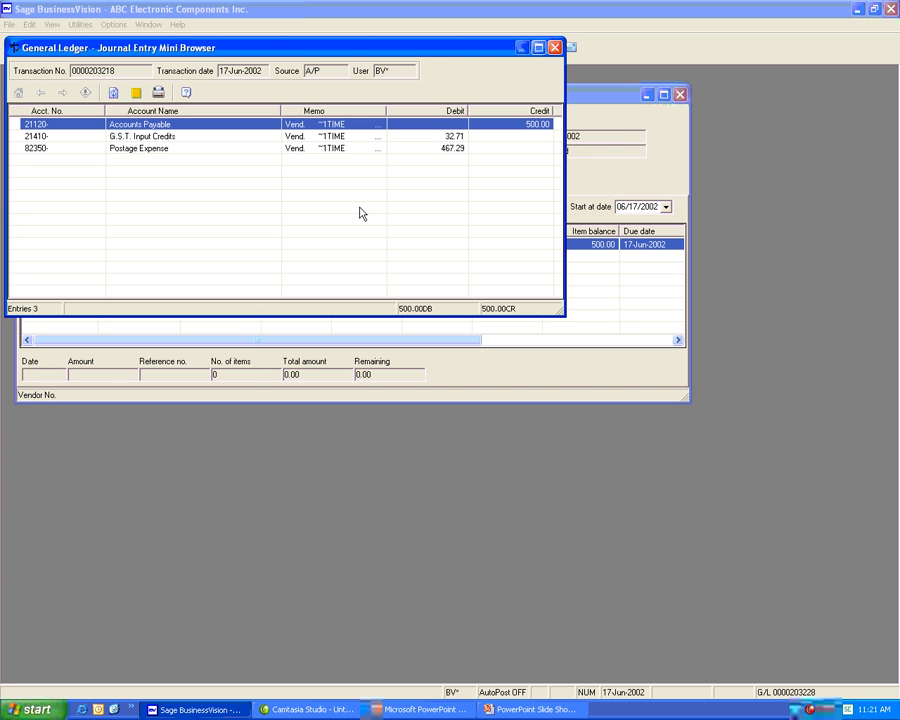
pyautogui.click(54, 138)
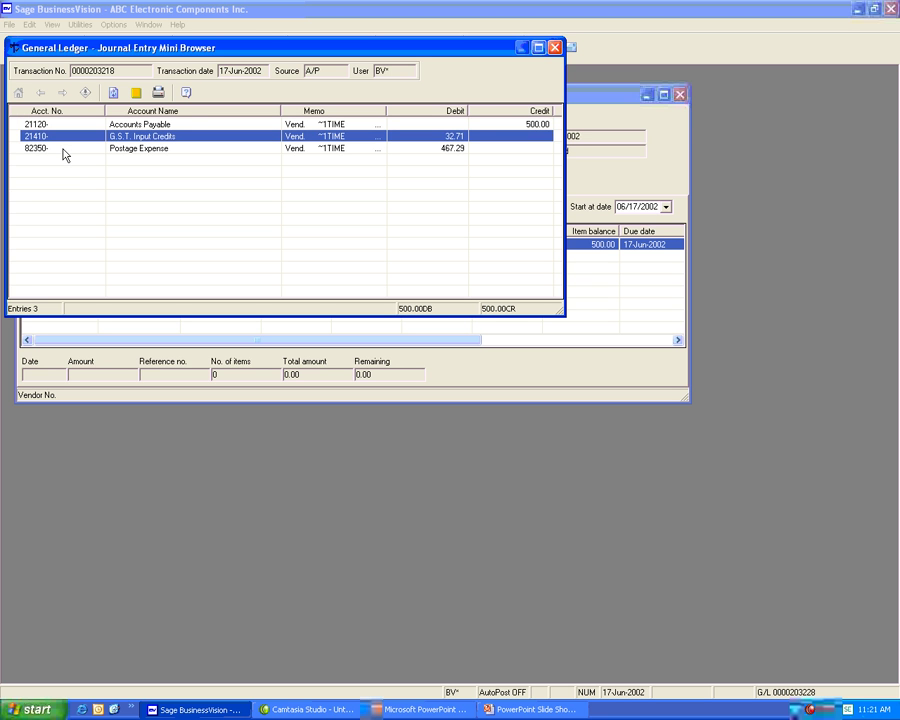
pyautogui.click(64, 150)
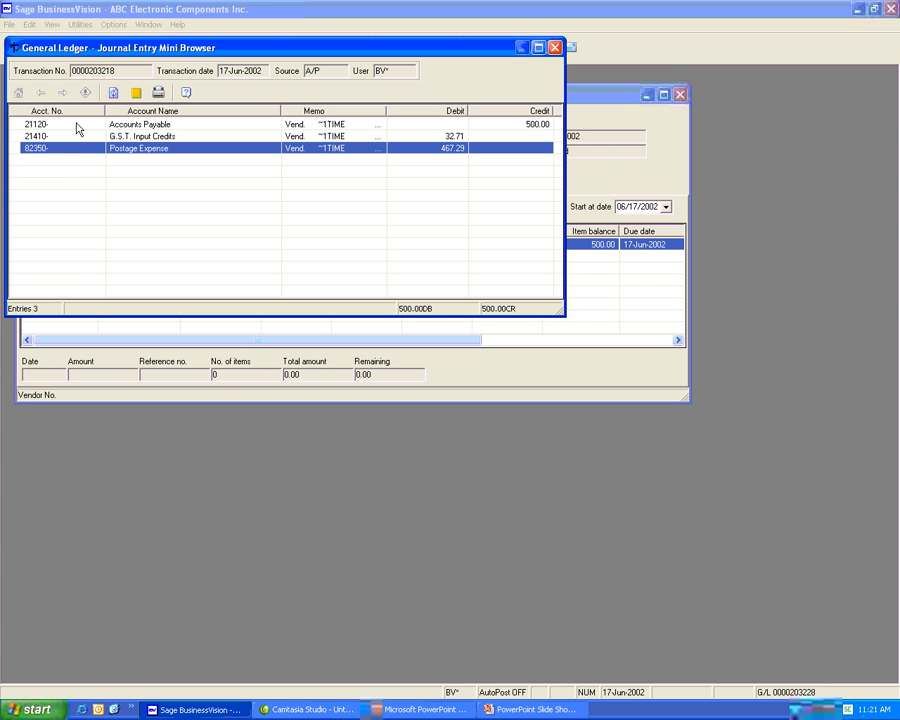
pyautogui.click(554, 47)
pyautogui.click(176, 206)
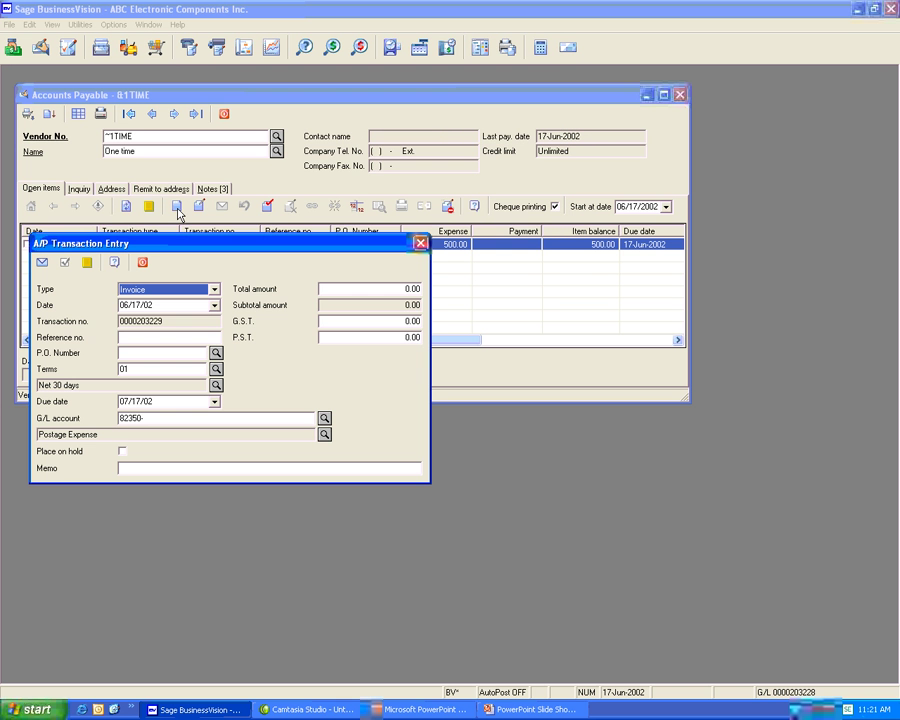
# Step: Enter a 500.00 Credit Memo with reference 'reverse', check its G.S.T., and accept it
pyautogui.click(213, 290)
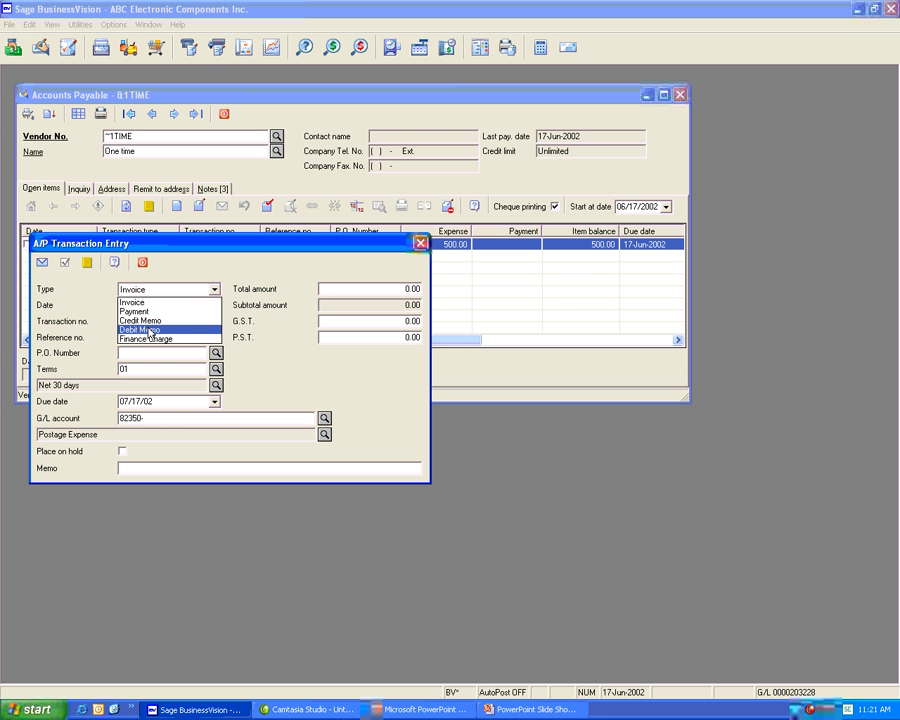
pyautogui.click(147, 320)
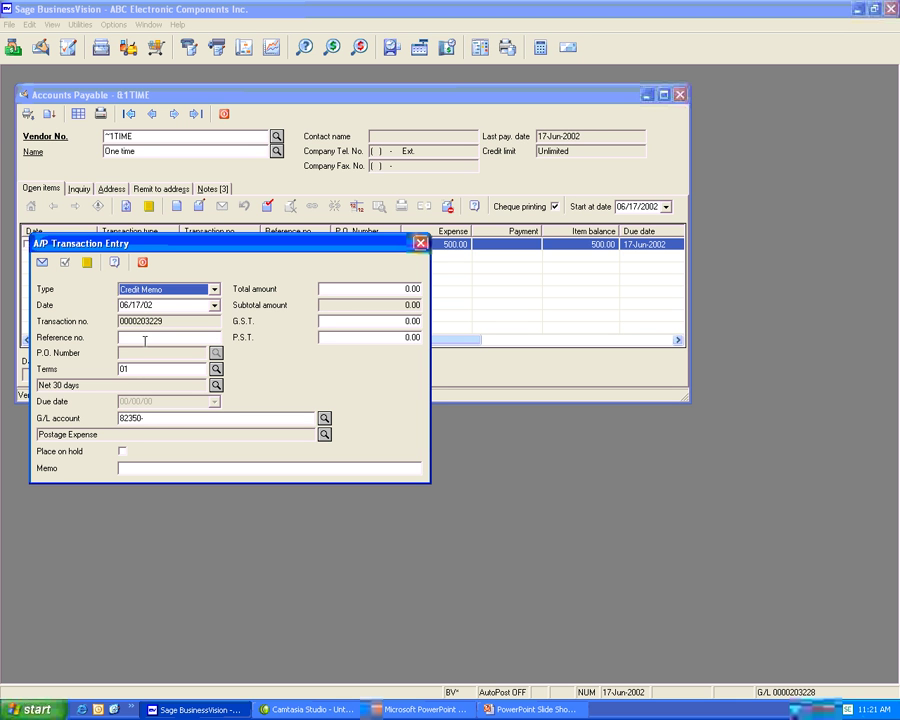
pyautogui.click(147, 338)
pyautogui.write('reverse')
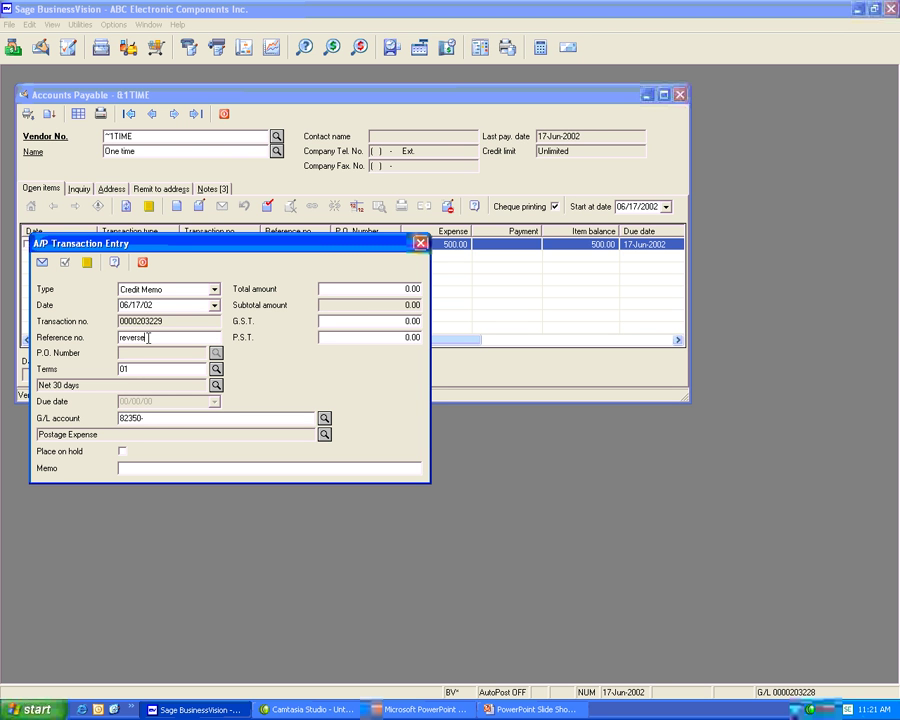
pyautogui.click(392, 291)
pyautogui.write('500')
pyautogui.click(365, 321)
pyautogui.press('Return')
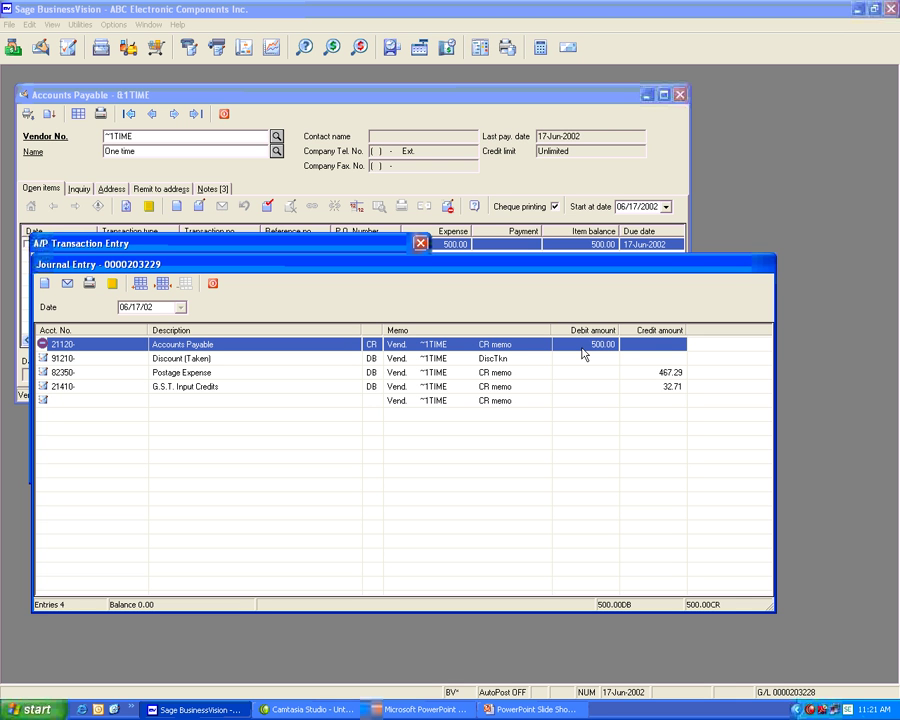
pyautogui.click(91, 377)
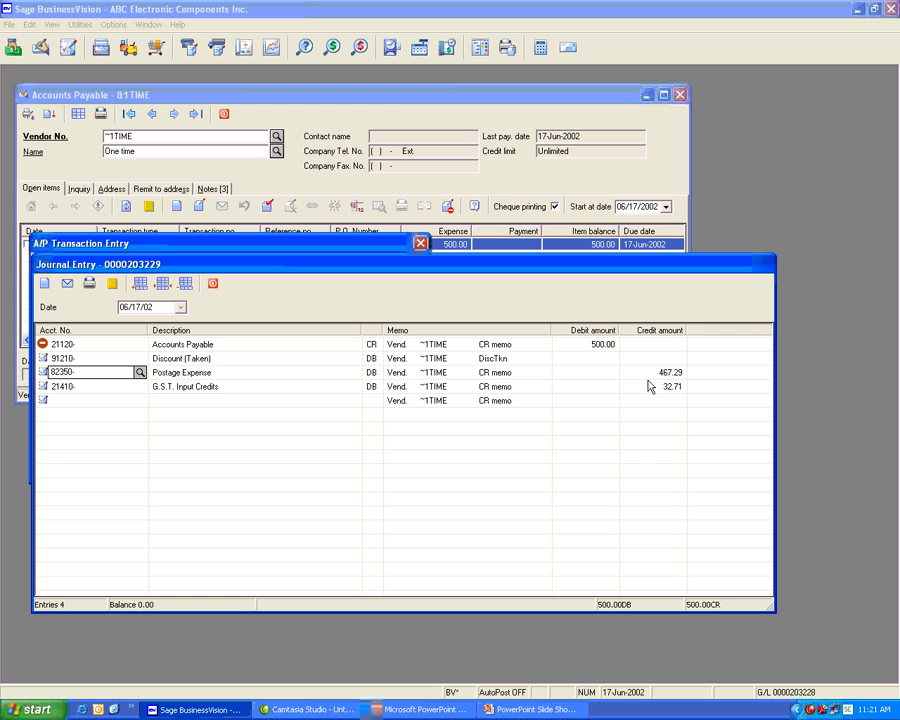
pyautogui.click(103, 388)
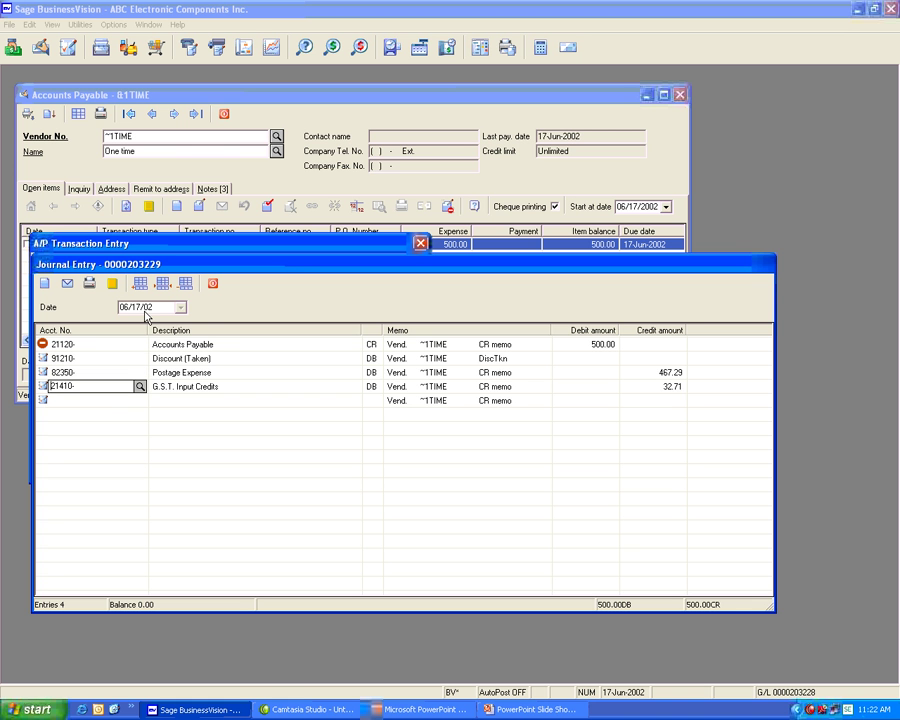
pyautogui.click(66, 285)
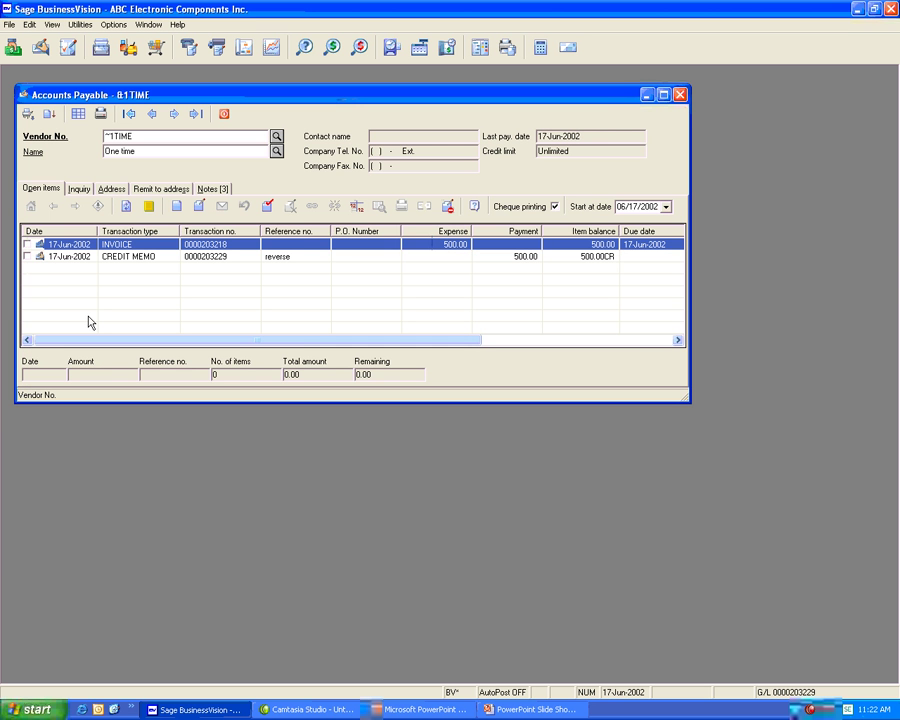
pyautogui.click(27, 244)
pyautogui.click(27, 256)
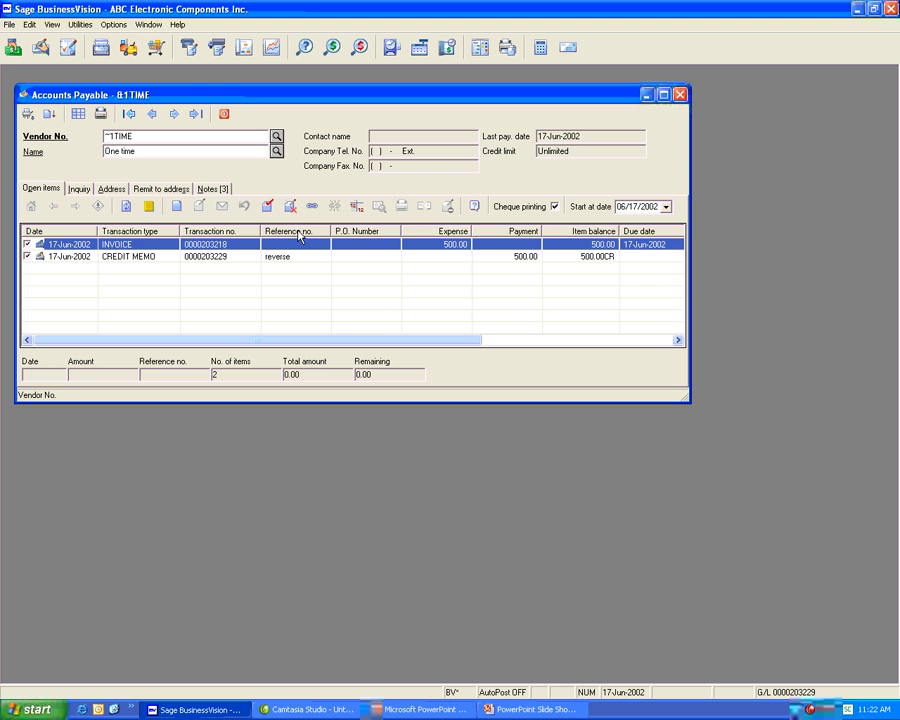